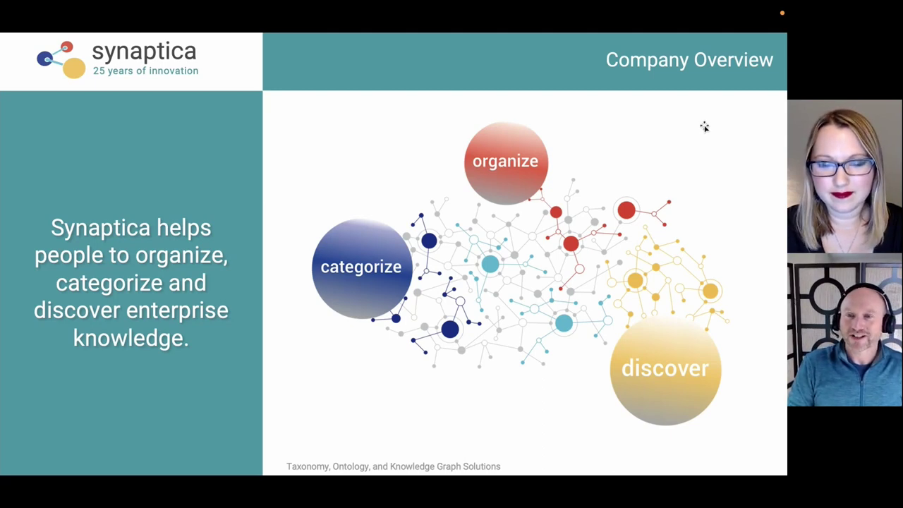
- Advance through the knowledge-model and architecture slides, then exit to Graphite's list of five projects
key("Right")
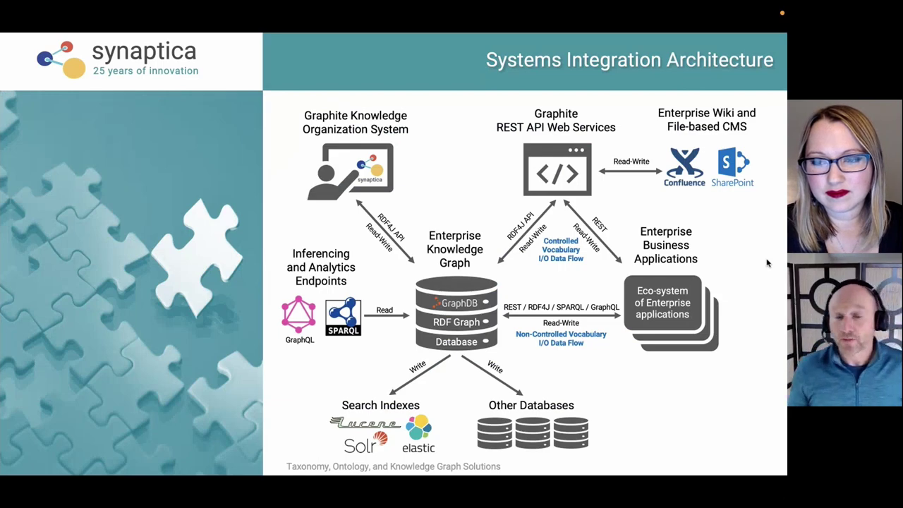
key("ctrl+Right")
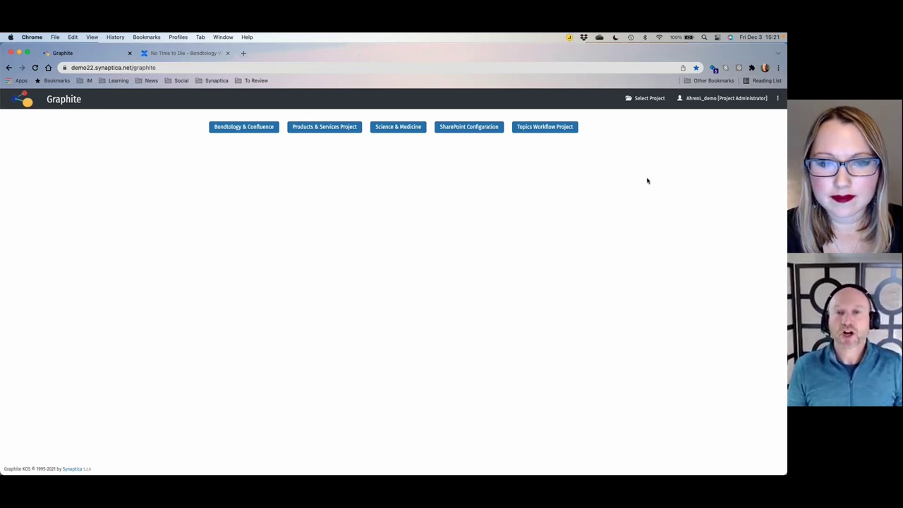
- Open the Products & Services Project, showing its five schemes and 15,764 concepts
left_click(332, 128)
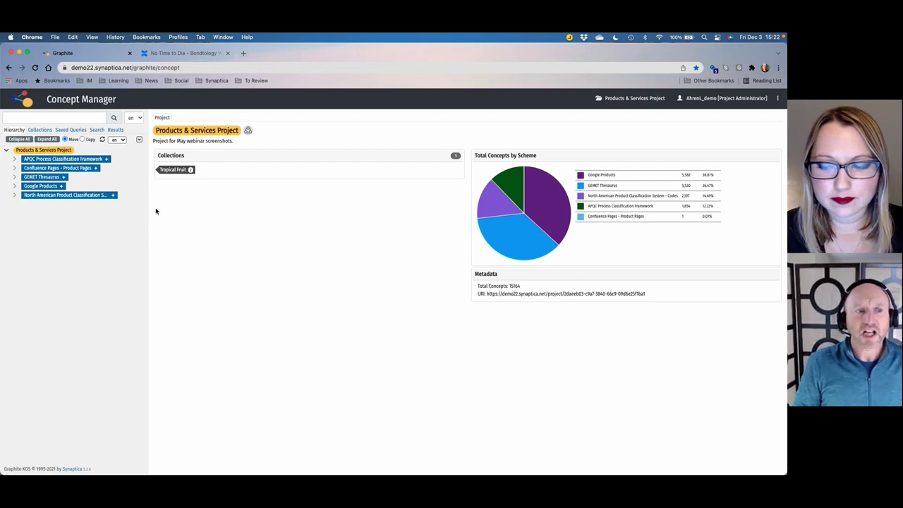
- Switch to the Science & Medicine project and expand Chemistry (SKOS) in the tree
left_click(629, 98)
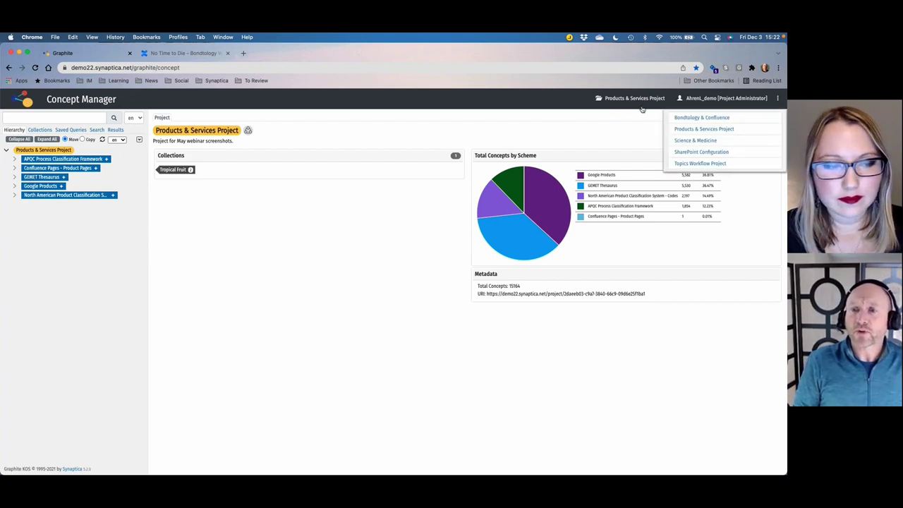
left_click(695, 140)
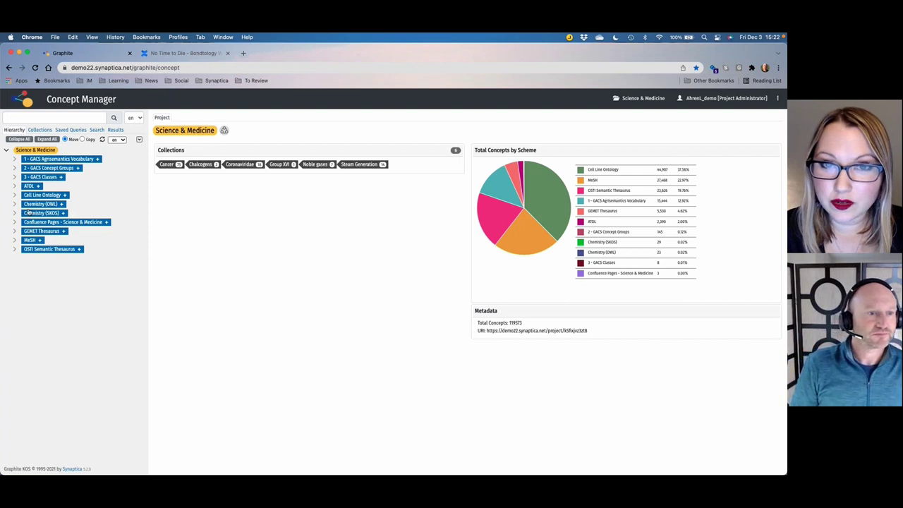
left_click(14, 213)
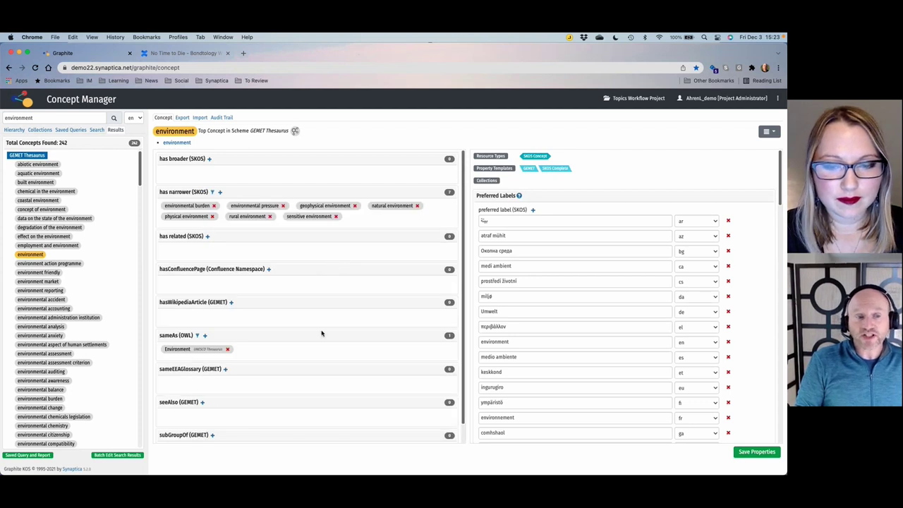
scroll(320, 335, "down", 1)
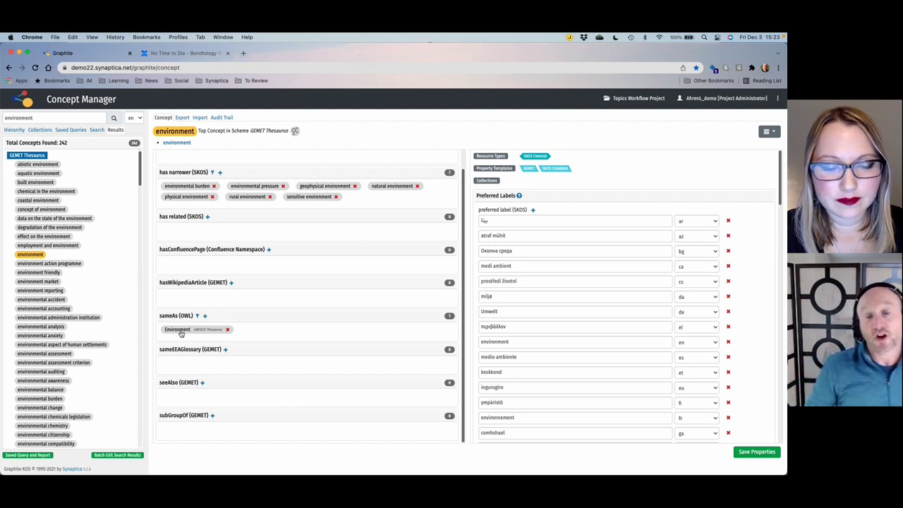
scroll(580, 287, "down", 1)
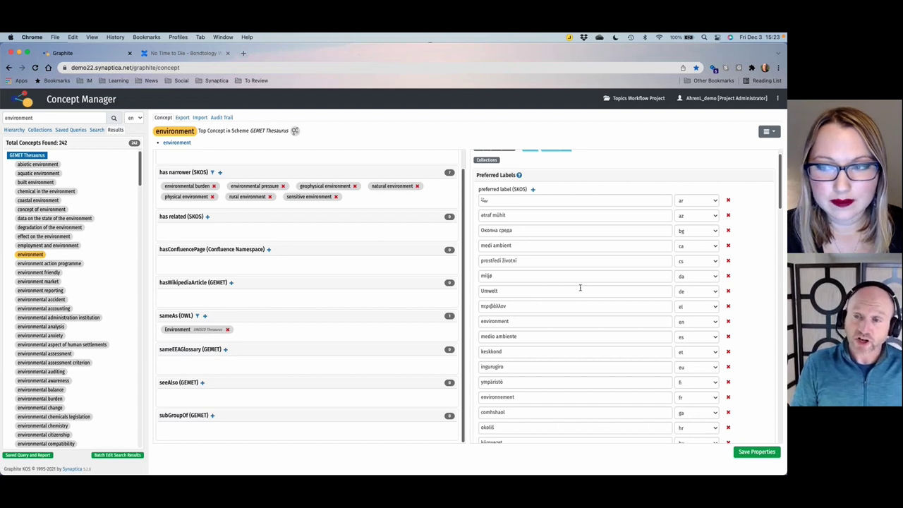
scroll(580, 288, "down", 2)
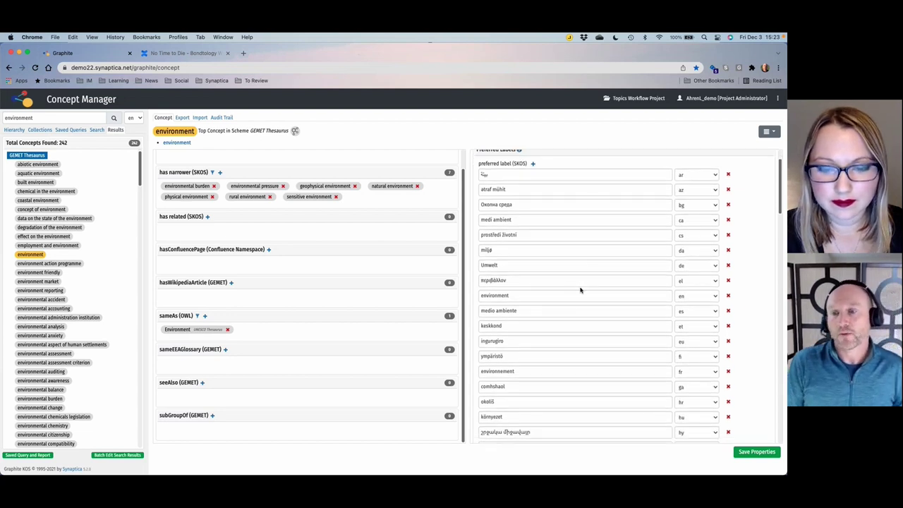
scroll(580, 289, "down", 10)
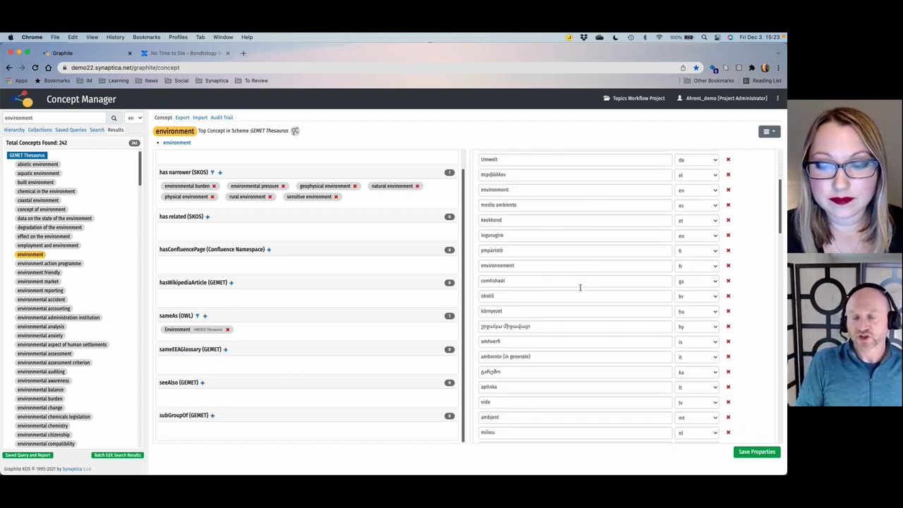
scroll(580, 287, "down", 15)
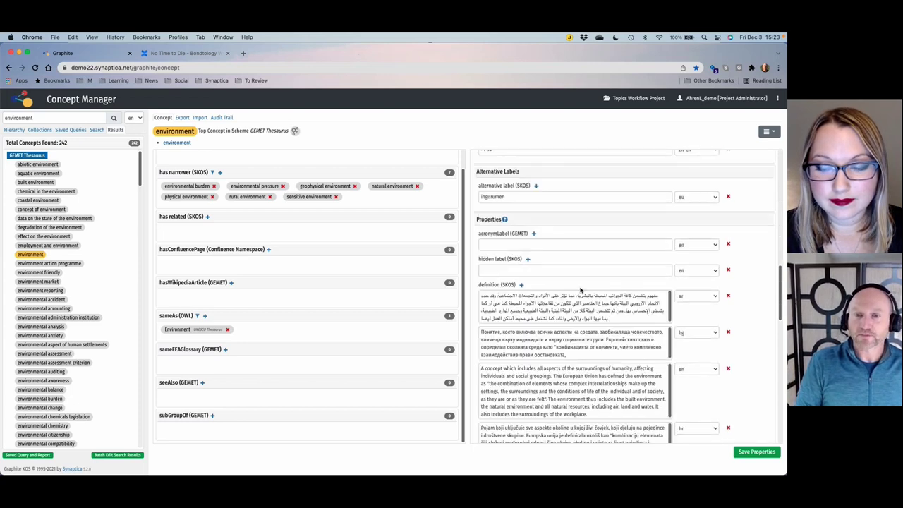
scroll(580, 288, "down", 3)
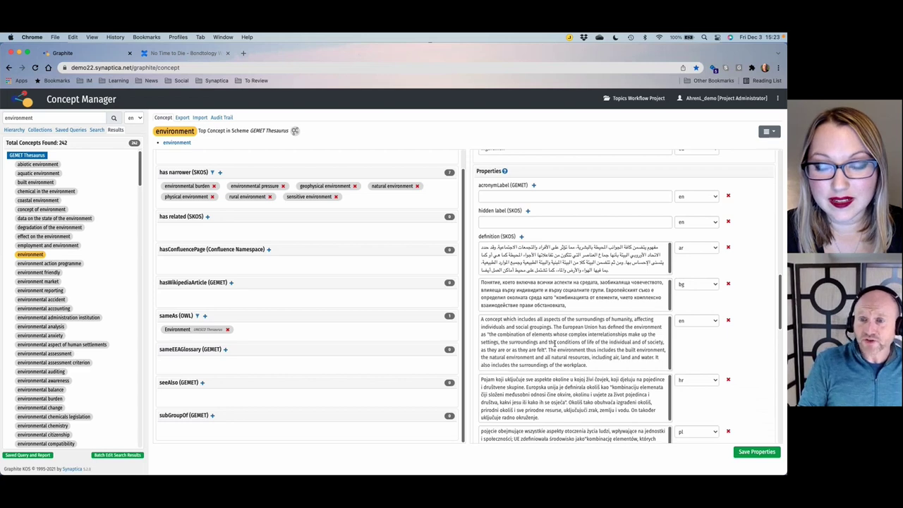
scroll(748, 329, "down", 1)
scroll(748, 330, "down", 8)
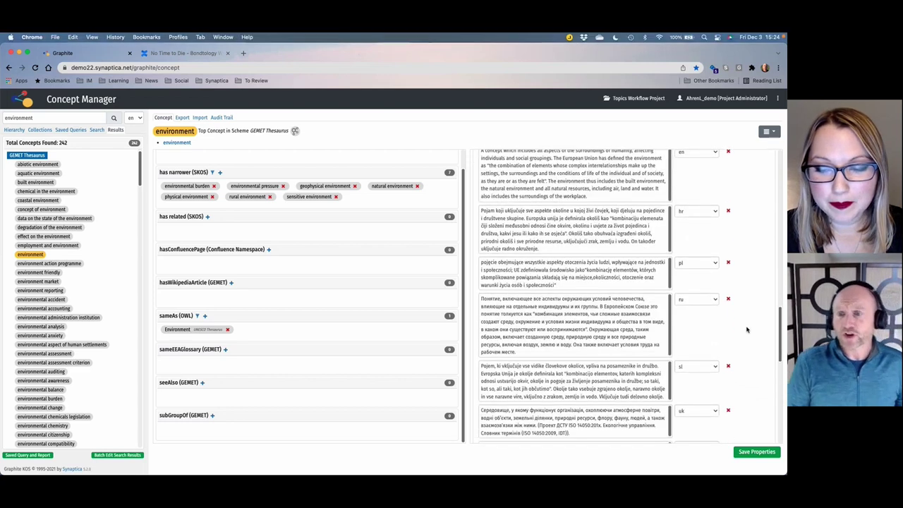
scroll(747, 330, "down", 2)
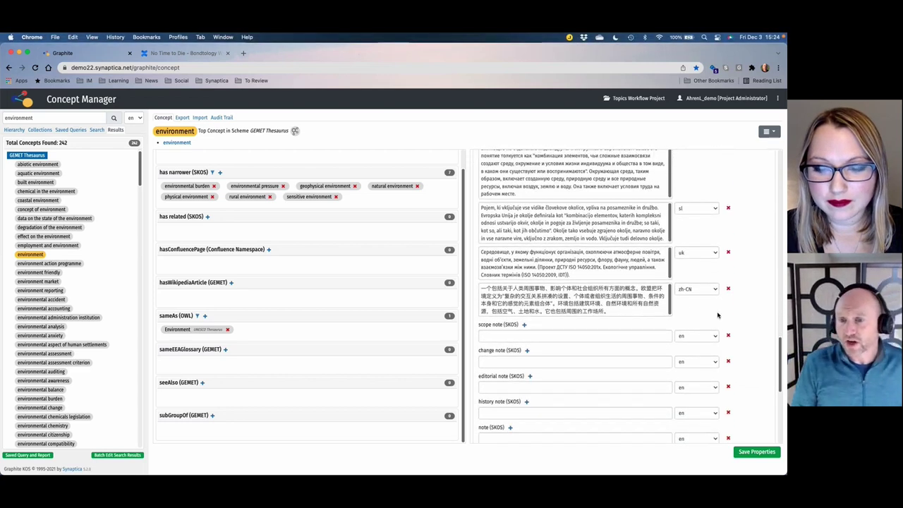
scroll(718, 316, "down", 8)
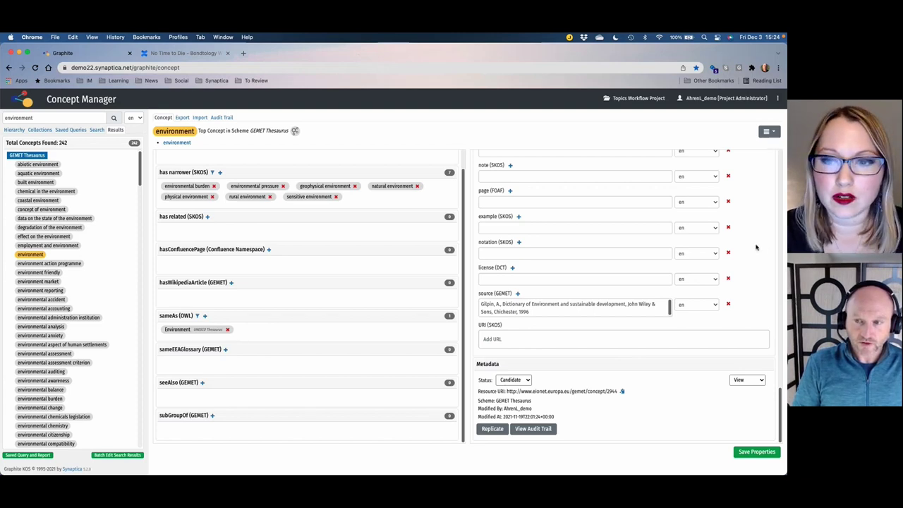
scroll(755, 247, "up", 20)
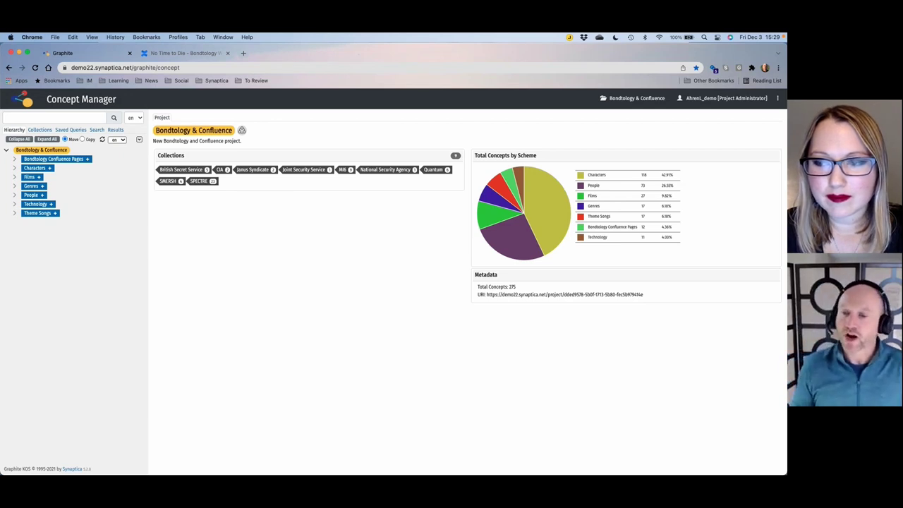
- Graph the project and pin Characters, Films, Genres, People, Theme Songs and Pages nodes apart
left_click(242, 130)
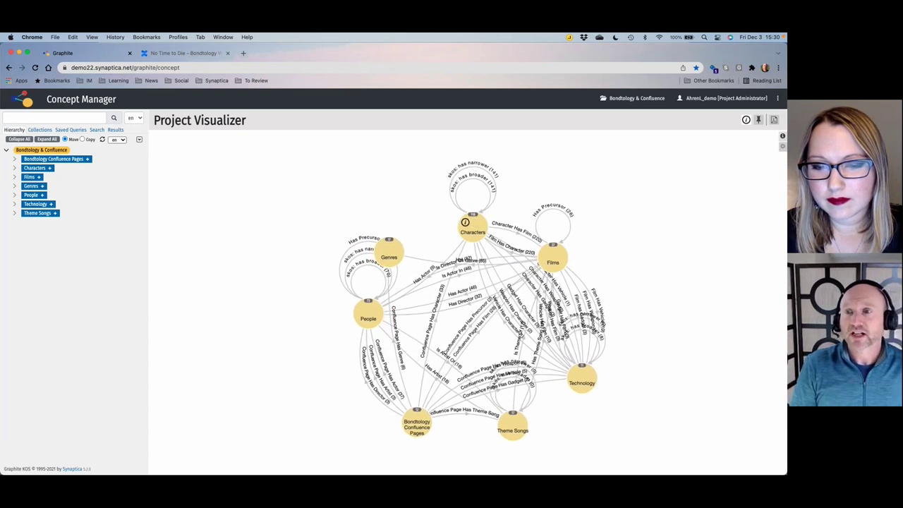
left_click(759, 120)
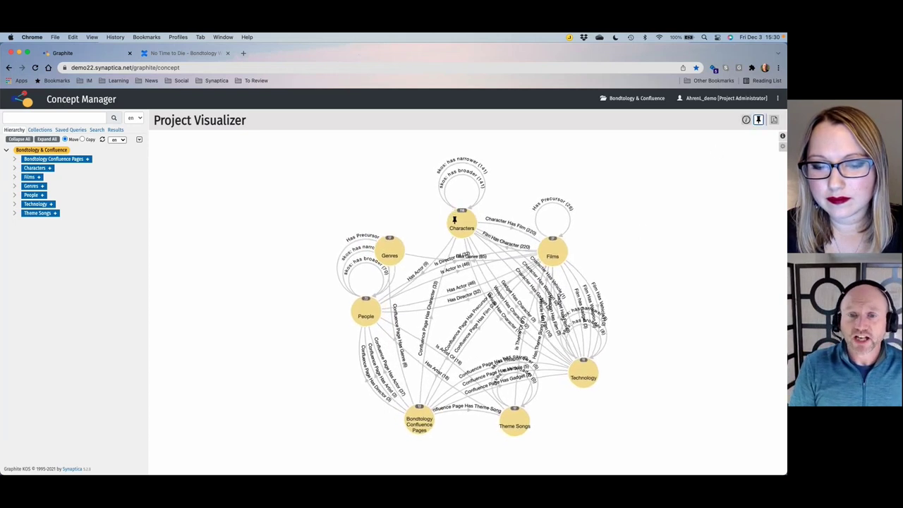
left_click_drag(455, 220, 282, 199)
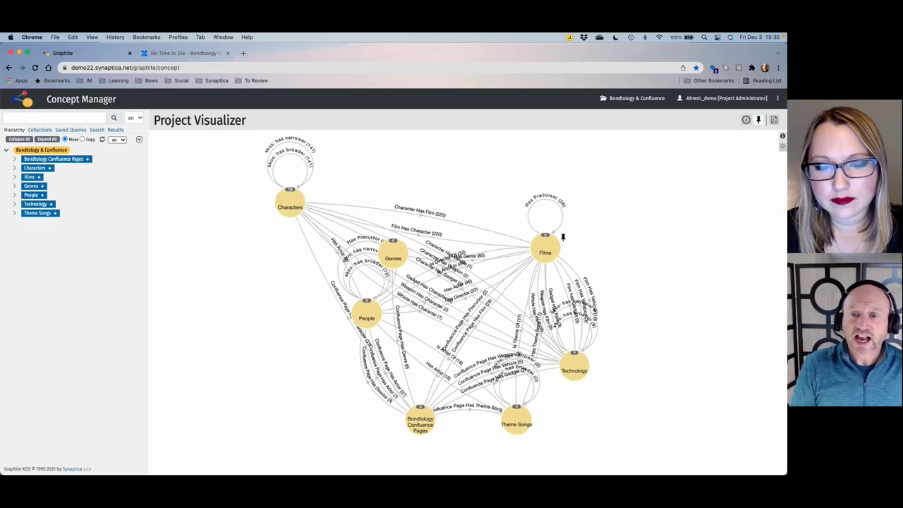
left_click_drag(540, 243, 586, 183)
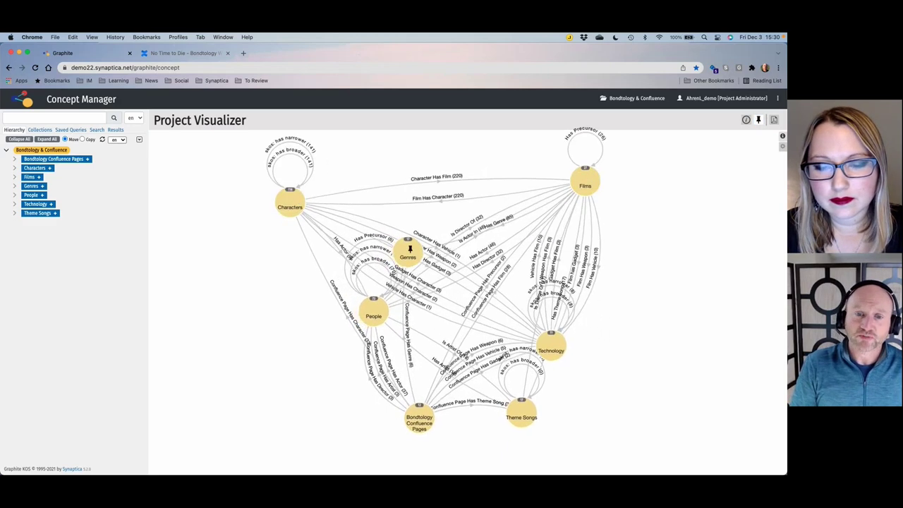
left_click_drag(403, 252, 299, 318)
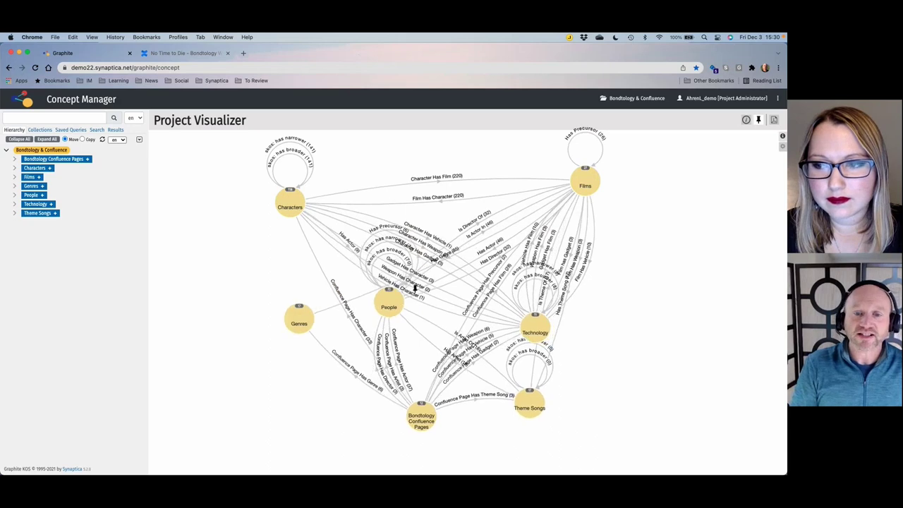
left_click_drag(397, 293, 702, 292)
left_click_drag(539, 393, 589, 432)
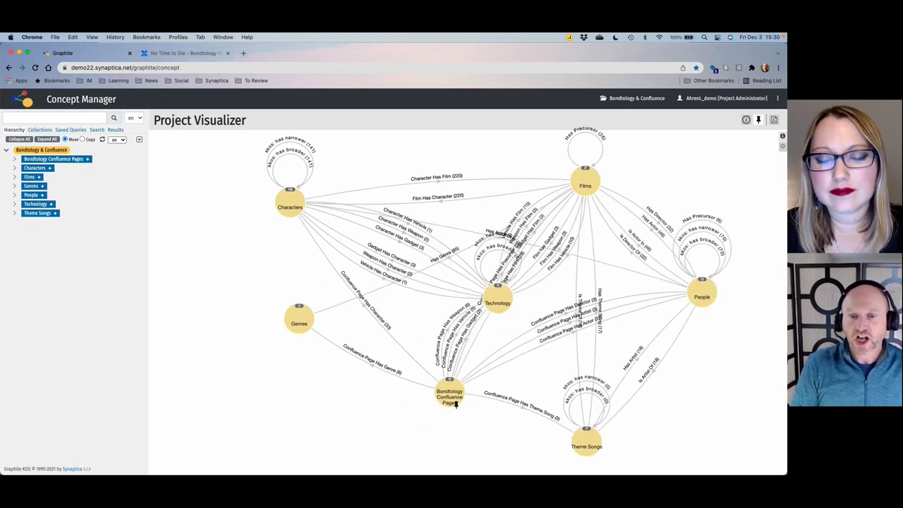
left_click_drag(433, 390, 411, 323)
left_click(782, 146)
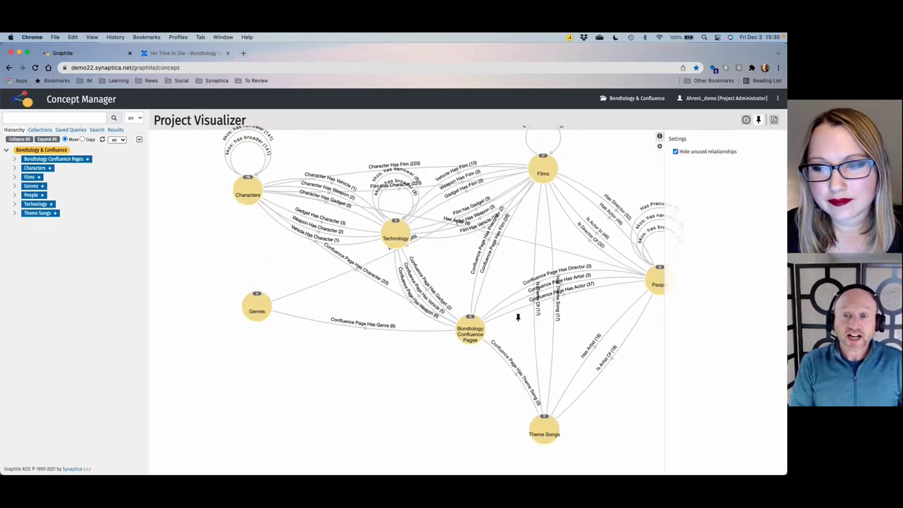
left_click(660, 137)
- Graph the Characters scheme, toggle unused relationships off and back on, then open its overview
left_click(31, 170)
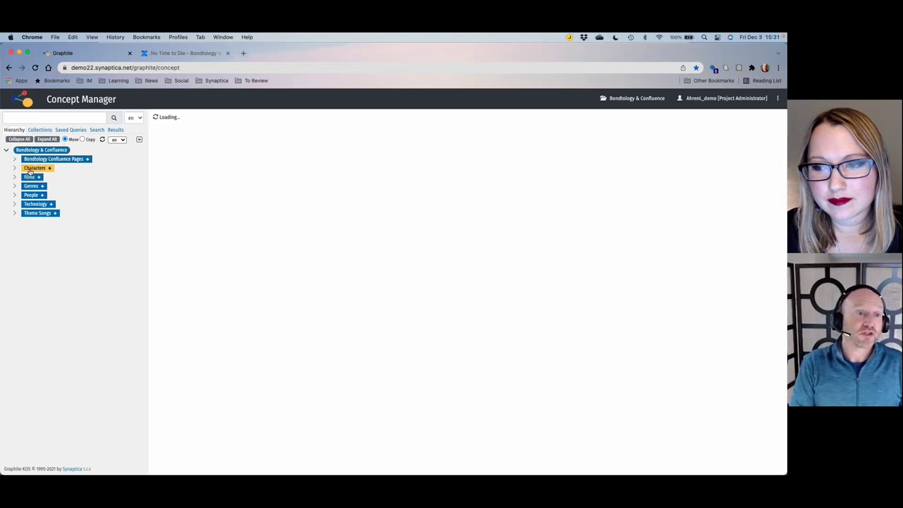
left_click(197, 131)
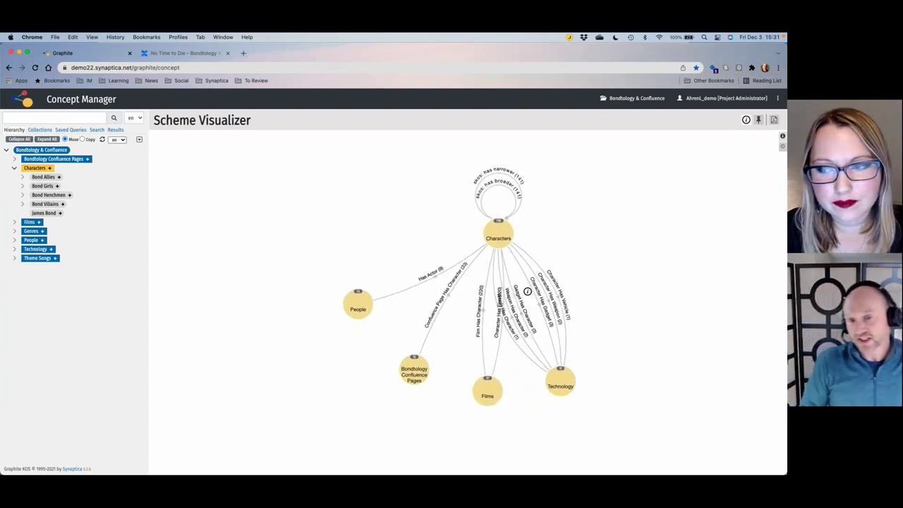
left_click(782, 146)
left_click(676, 152)
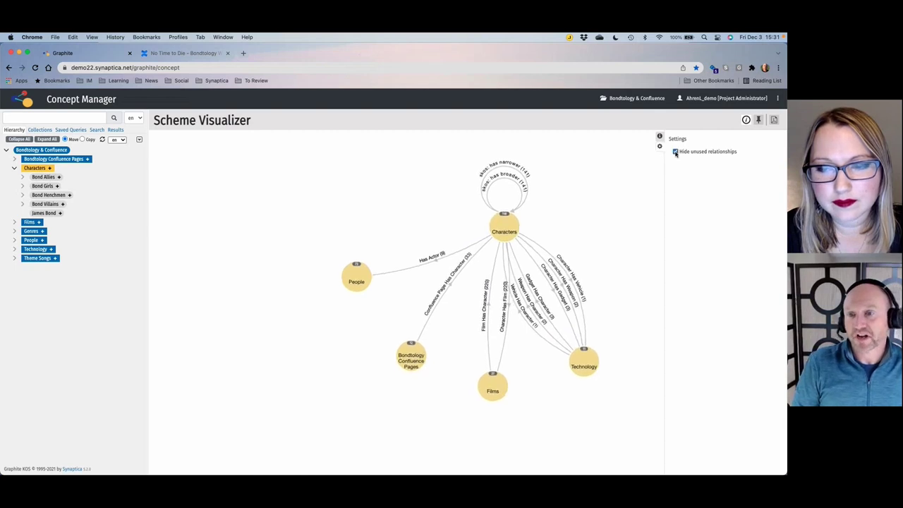
left_click(675, 152)
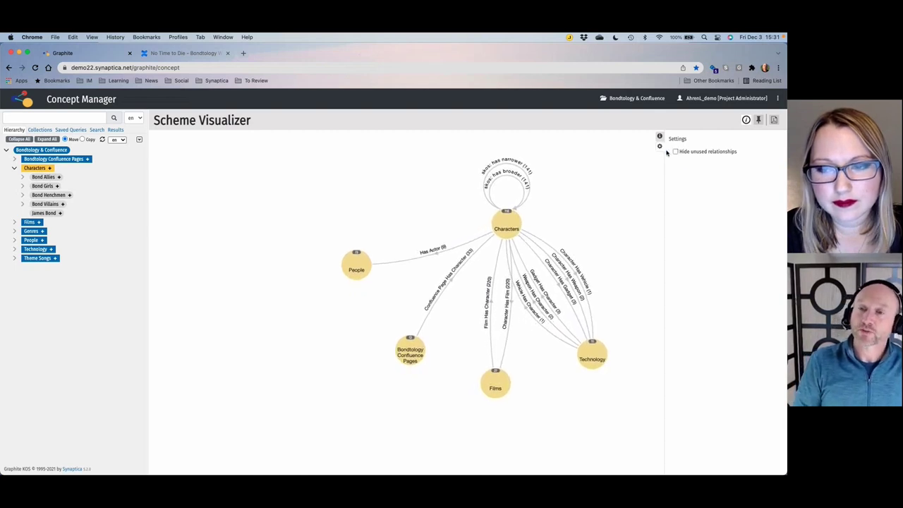
left_click(660, 144)
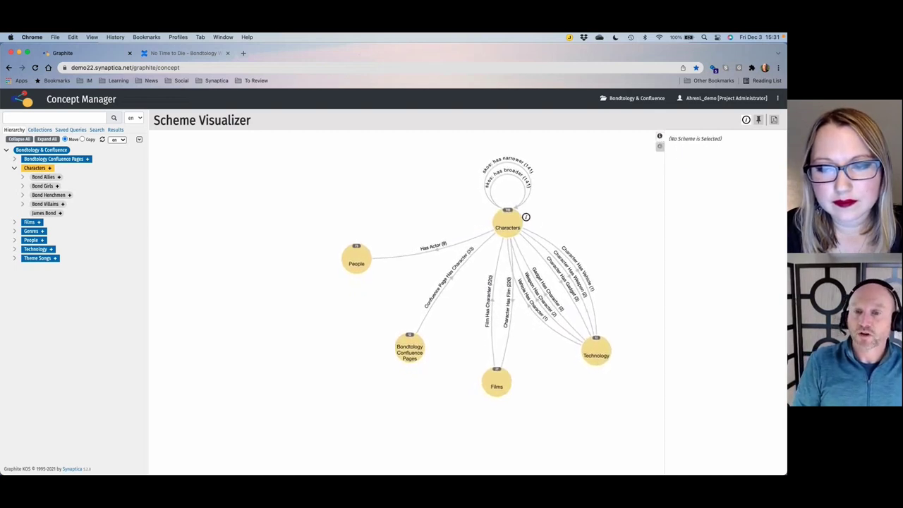
double_click(514, 223)
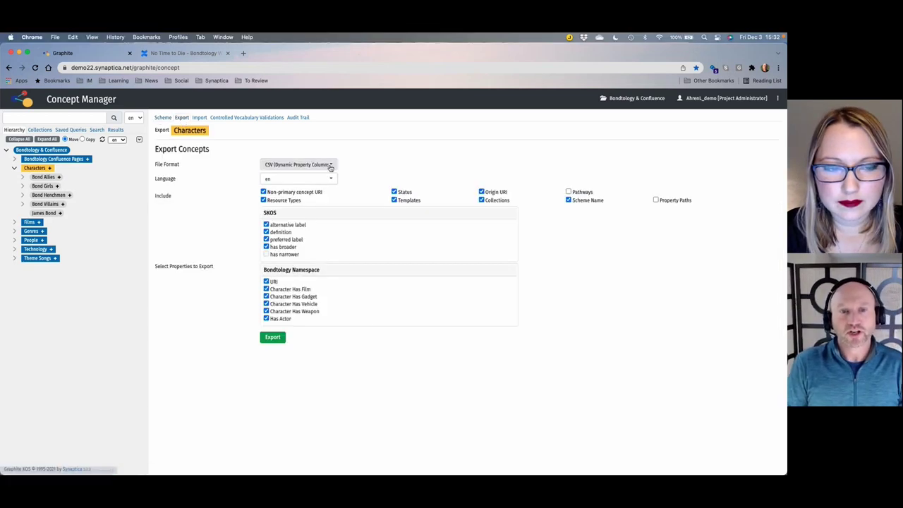
- Set the Characters export to CSV (Dynamic Property Columns) with Pathways included, then go to Import
left_click(330, 165)
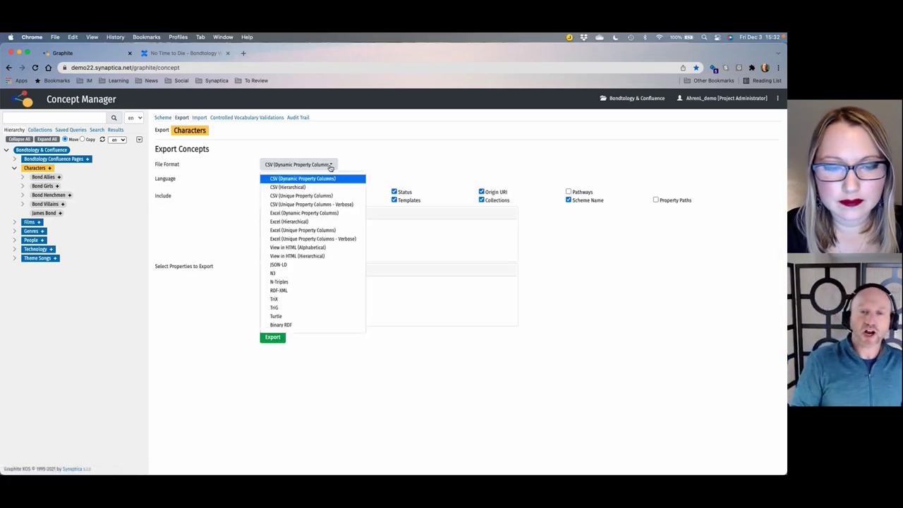
left_click(330, 167)
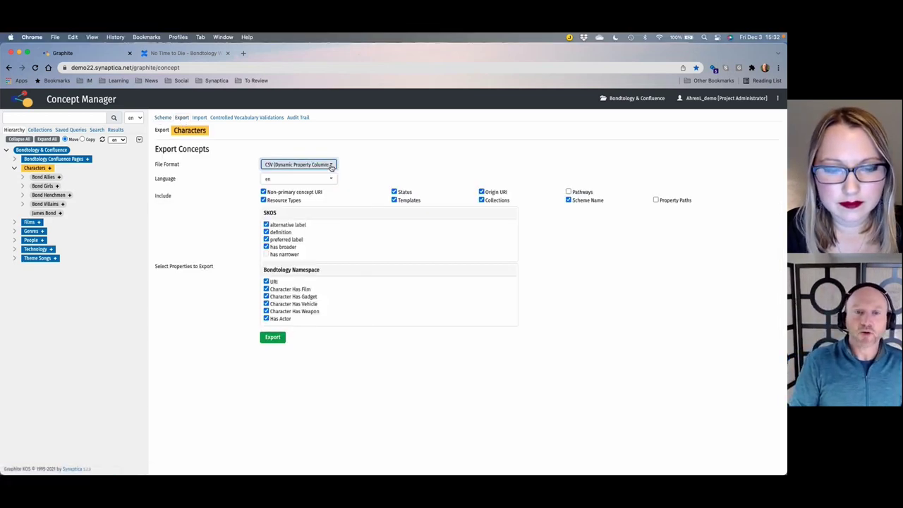
left_click(570, 192)
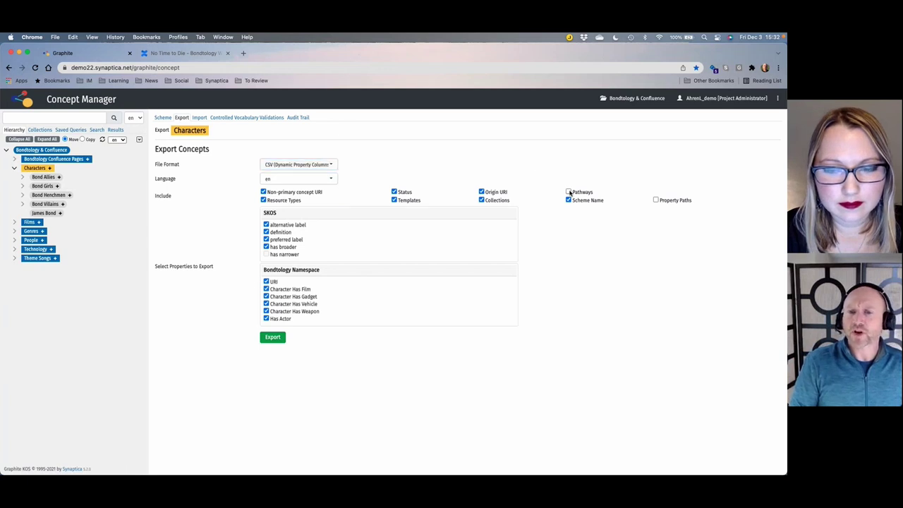
left_click(569, 192)
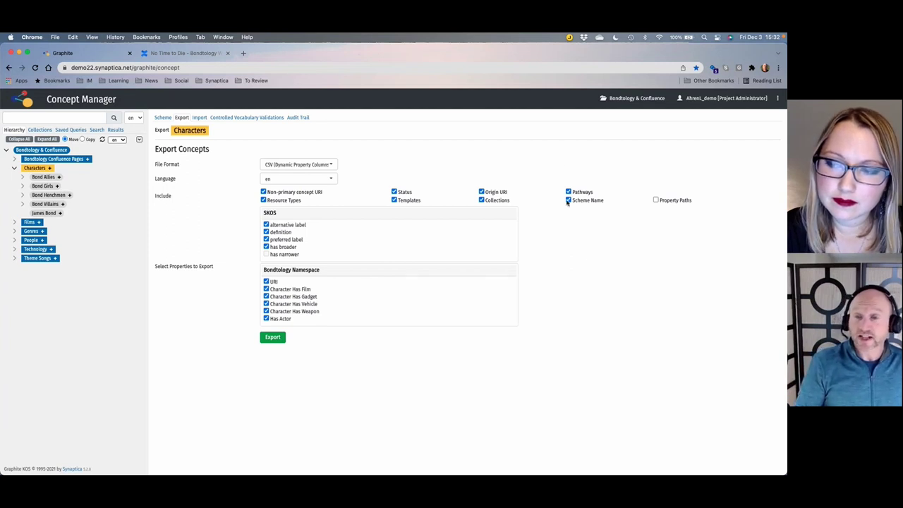
left_click(568, 192)
left_click(569, 192)
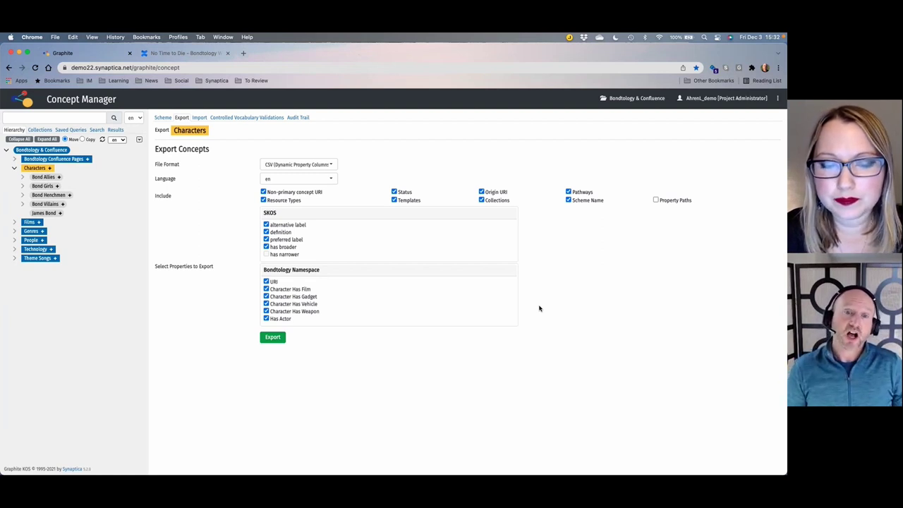
left_click(199, 117)
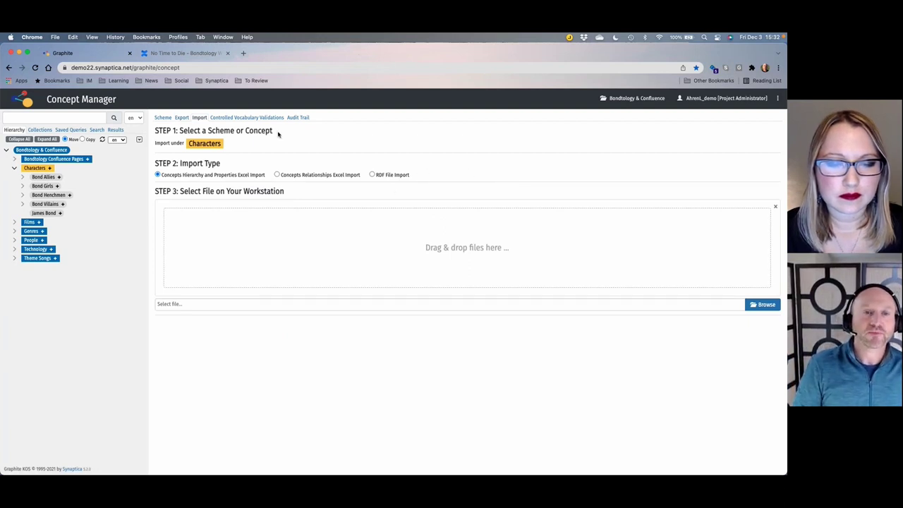
- Open Controlled Vocabulary Validations for Characters to view the circular-reference, top-concept and orphan rules
left_click(257, 118)
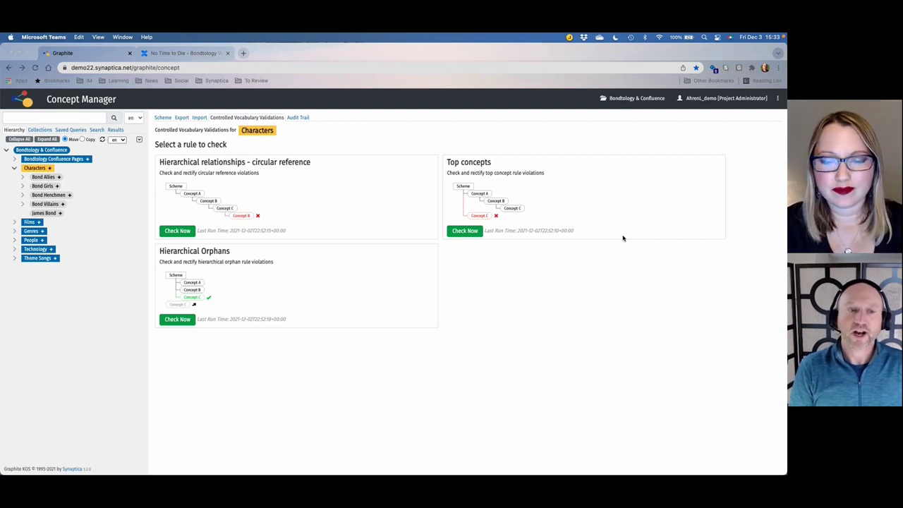
- Open James Bond, check its assigned property templates without changes, and scroll its concept panels
left_click(43, 213)
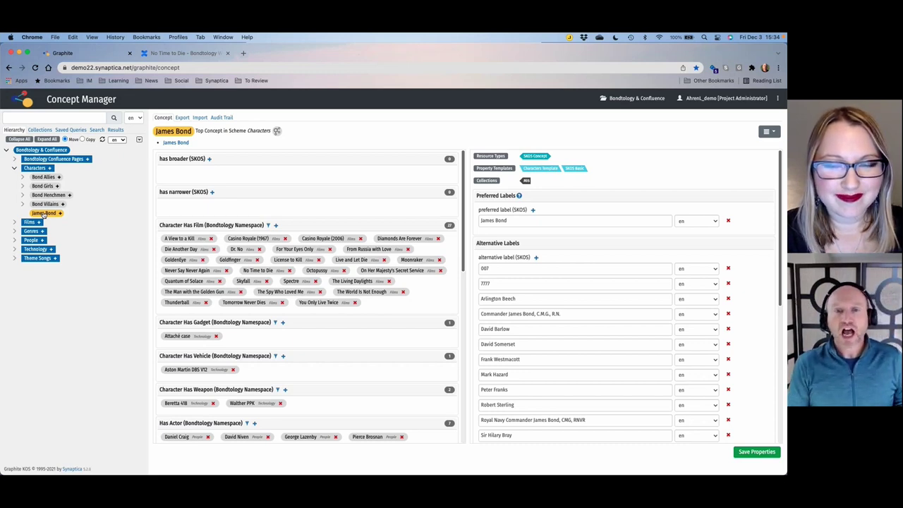
left_click(492, 170)
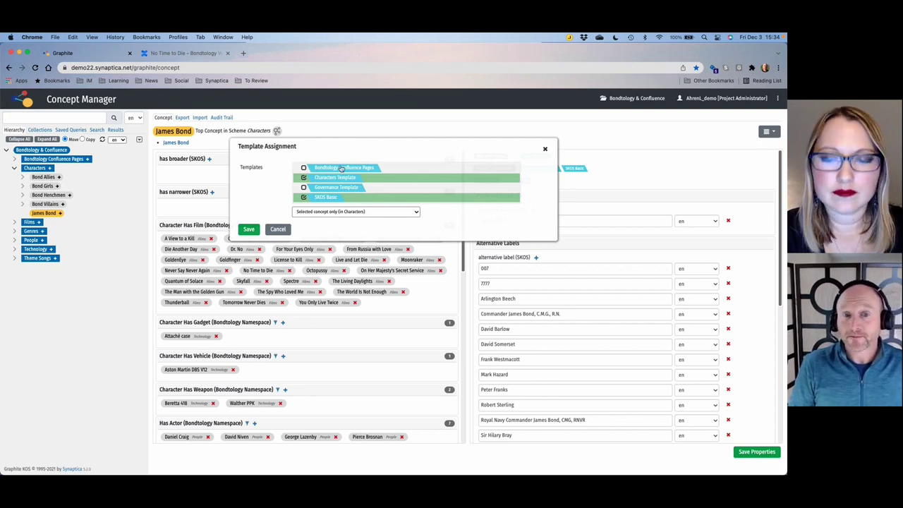
left_click(278, 230)
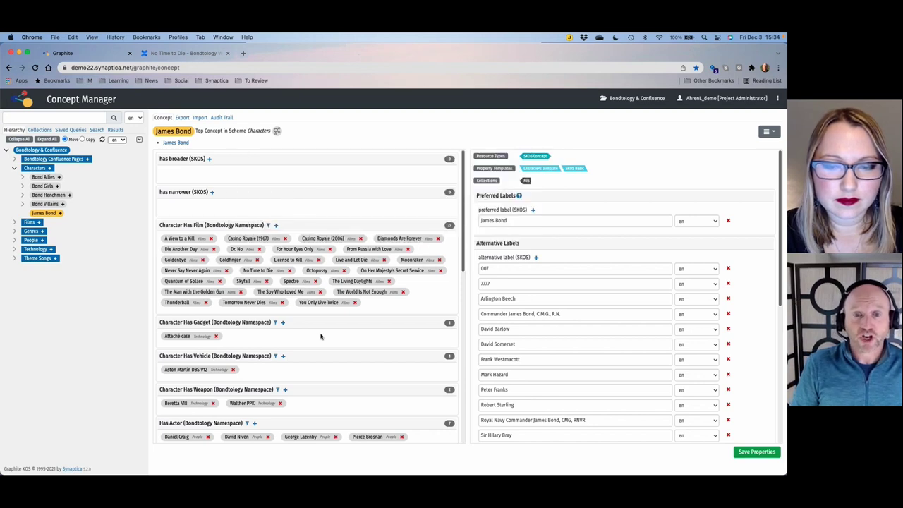
scroll(322, 337, "down", 3)
scroll(322, 336, "down", 2)
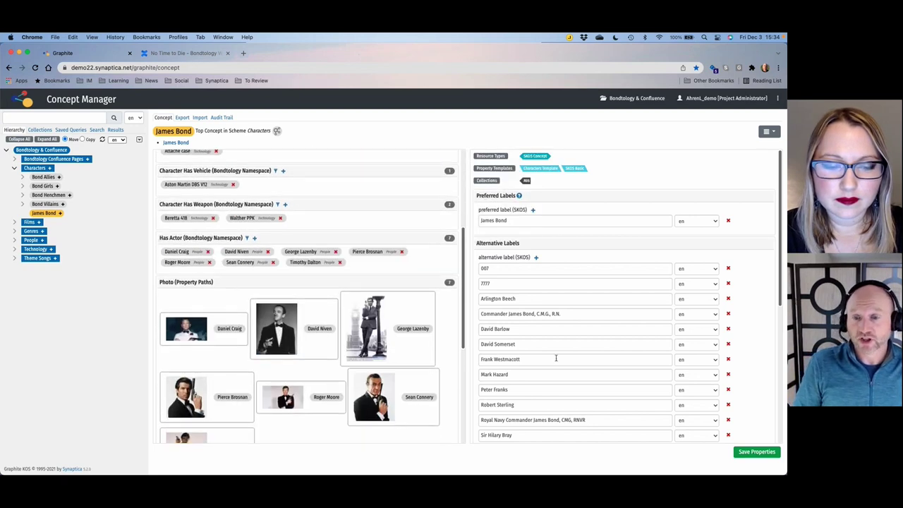
scroll(574, 368, "down", 5)
scroll(574, 368, "down", 2)
scroll(573, 368, "up", 10)
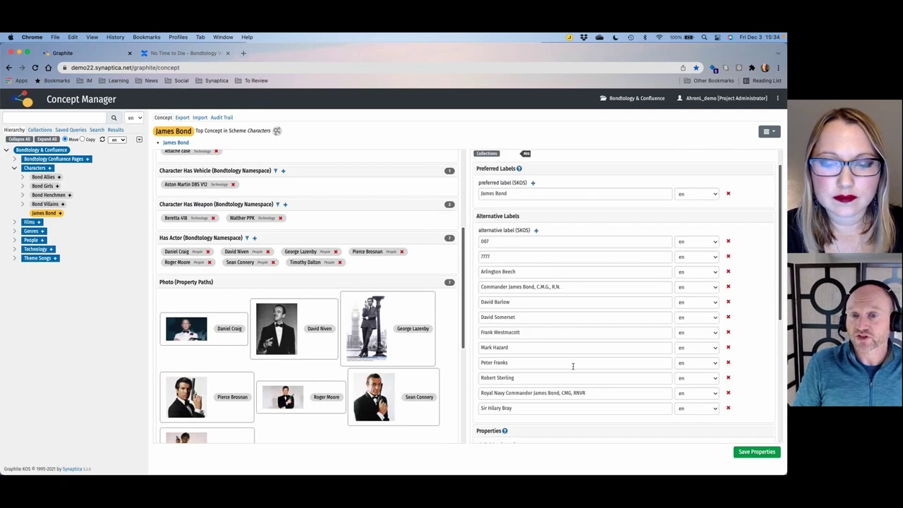
- Add the Governance Template to James Bond, save, and scroll through its Properties section
left_click(502, 171)
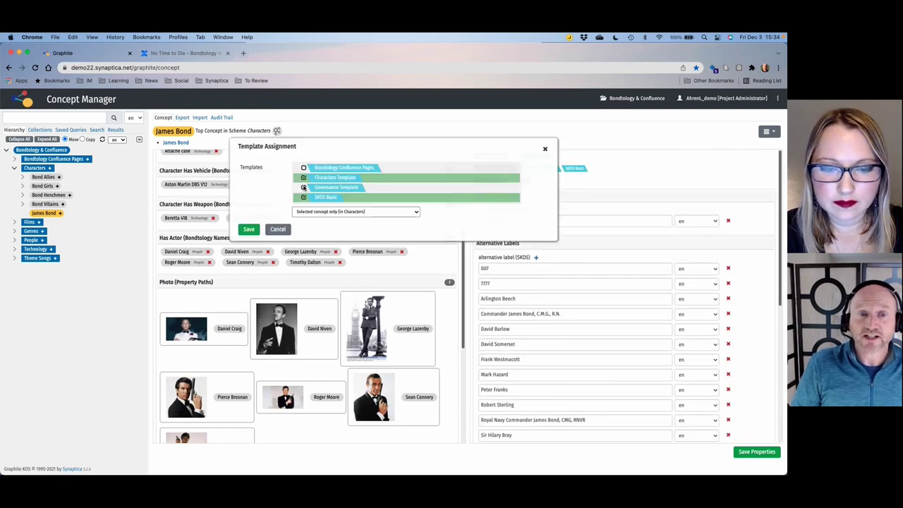
left_click(303, 187)
left_click(250, 230)
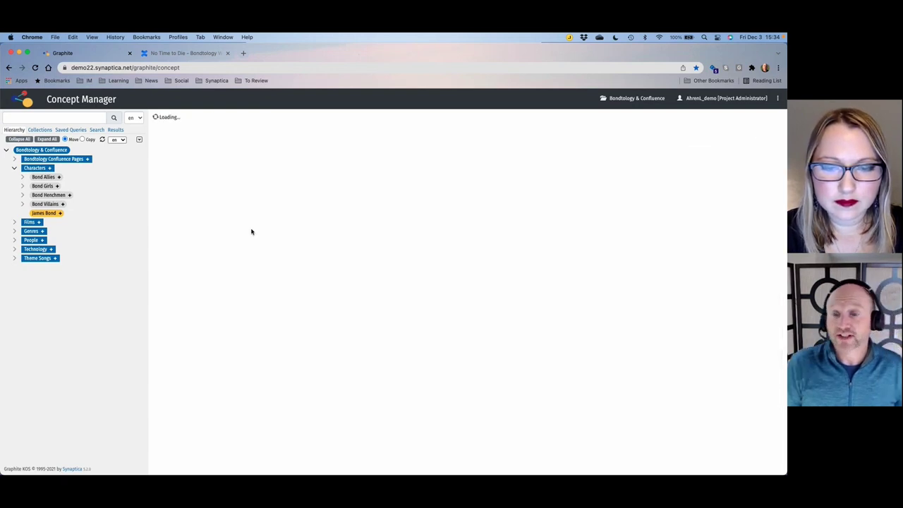
scroll(561, 376, "down", 5)
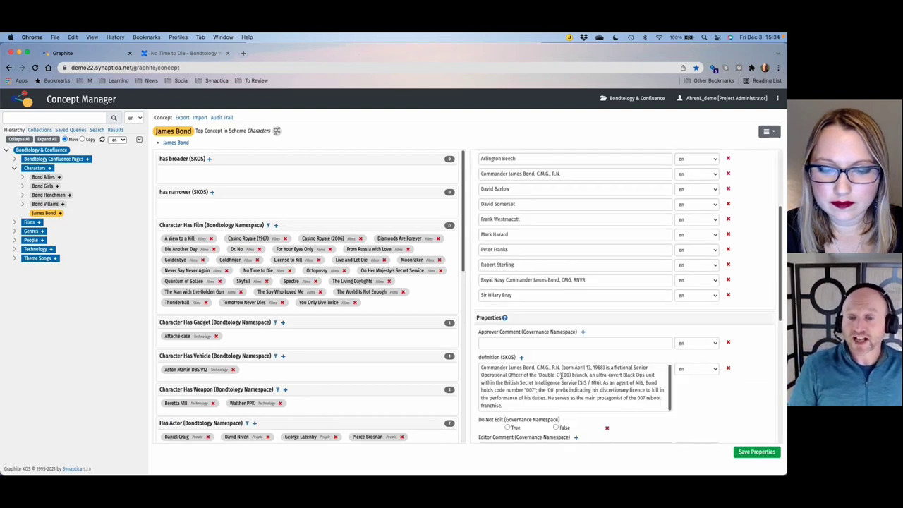
scroll(562, 376, "down", 3)
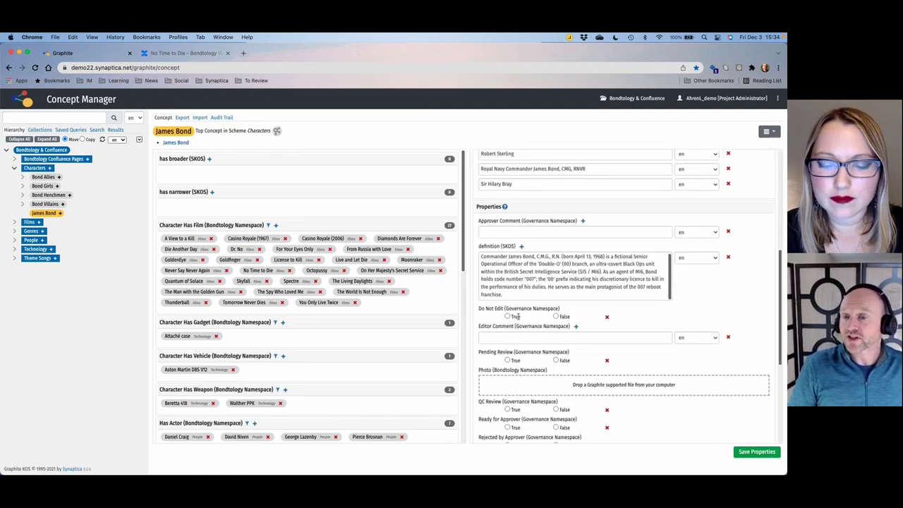
scroll(572, 378, "down", 5)
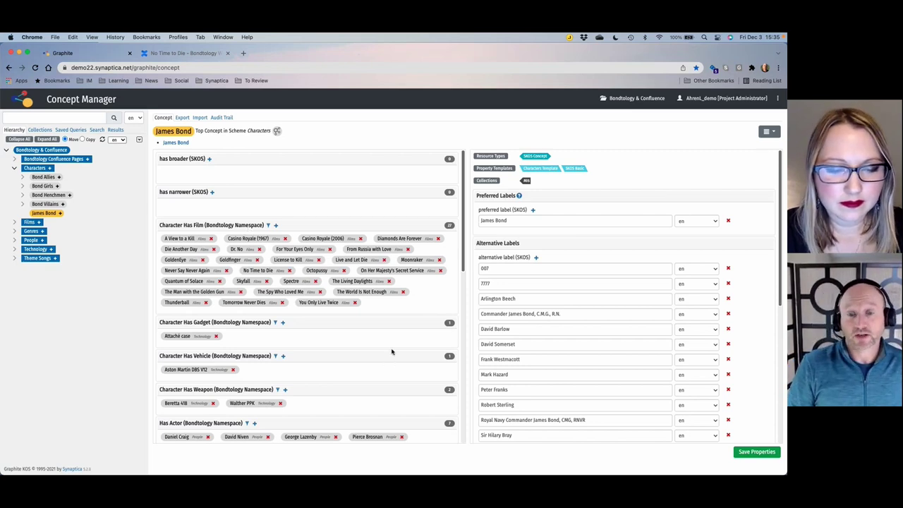
- Add Aston Martin DBS V12 as James Bond's vehicle by searching 'asto'
scroll(394, 350, "down", 1)
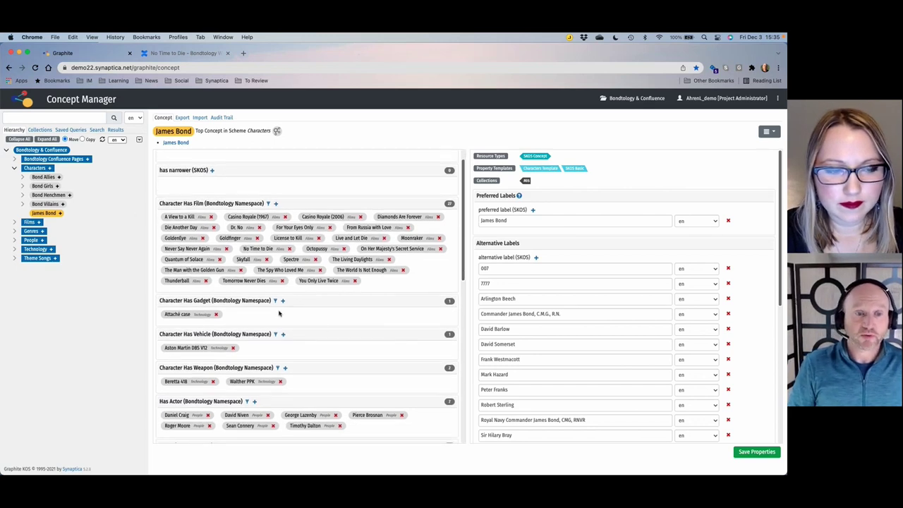
scroll(328, 344, "down", 4)
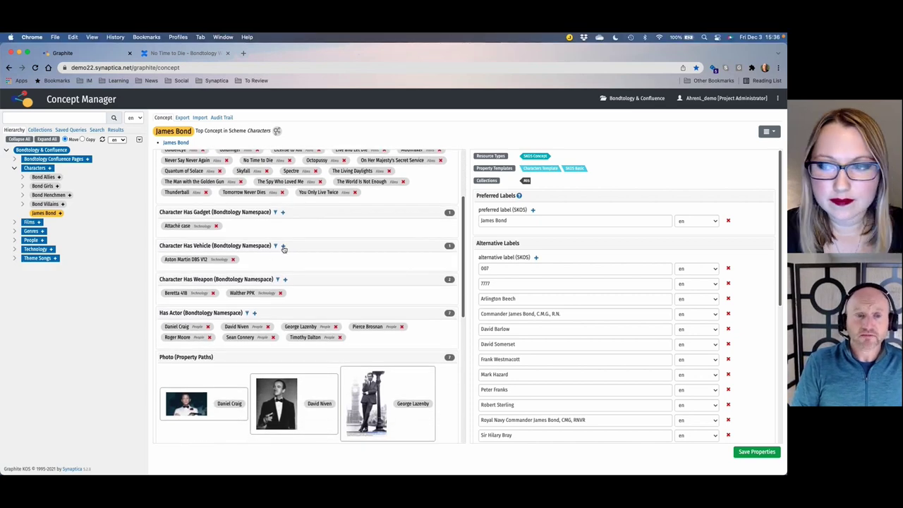
left_click(283, 246)
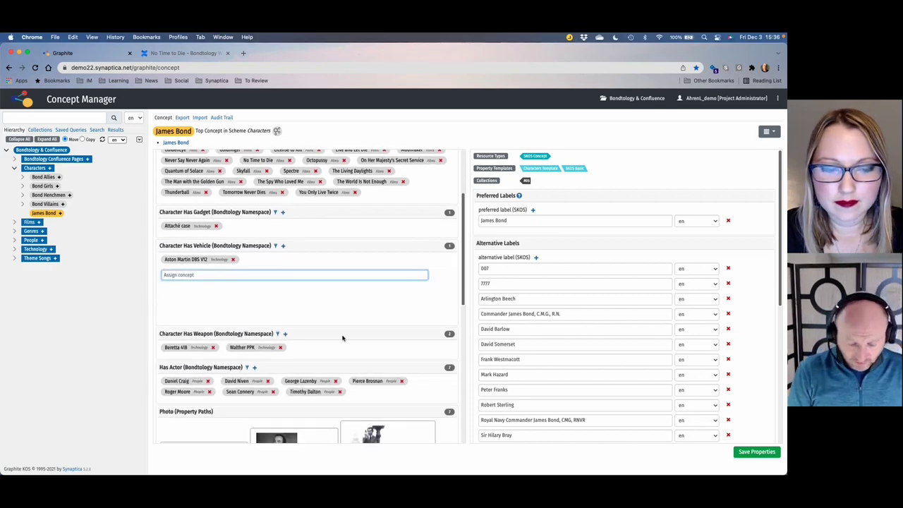
type("aston")
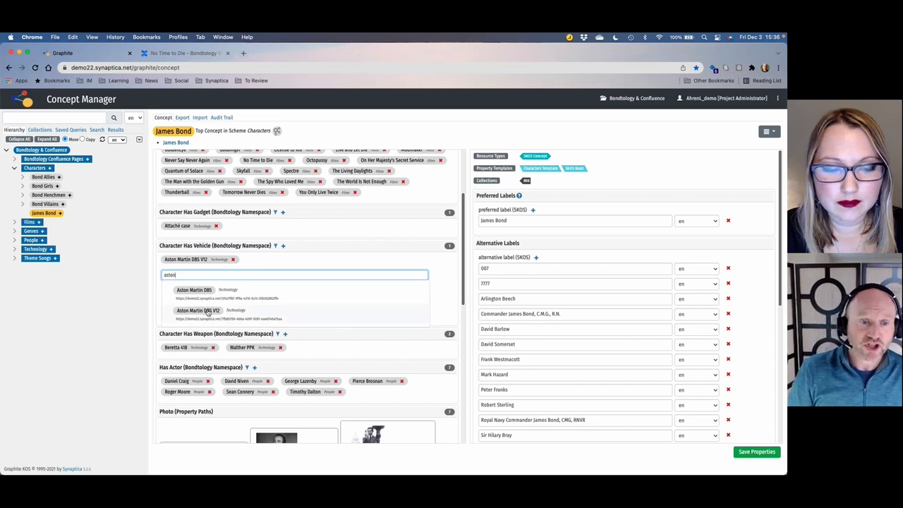
left_click(207, 313)
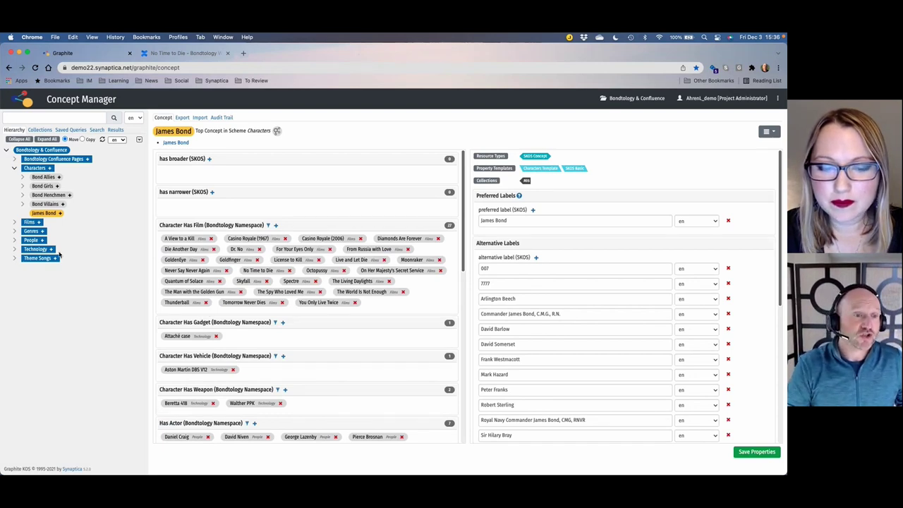
- Expand Technology > Vehicles and drag Aston Martin DBS V12 onto the James Bond panel
left_click(14, 249)
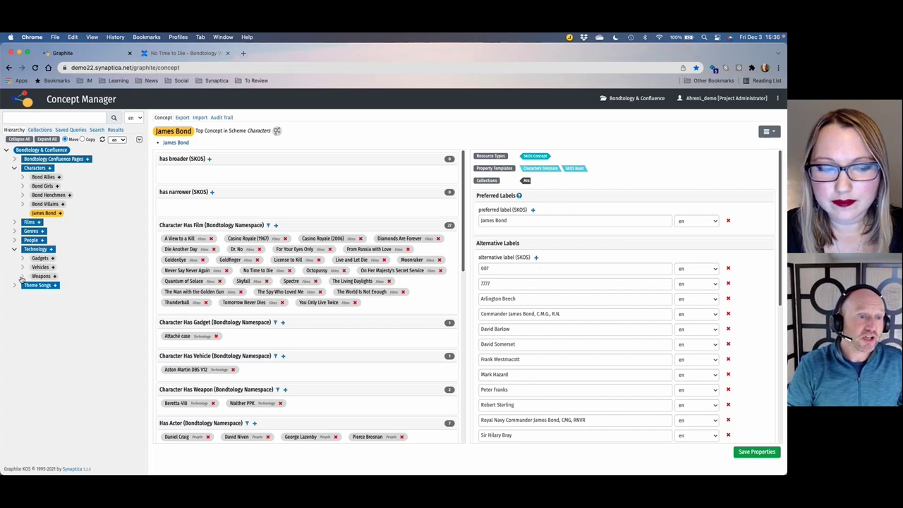
left_click(22, 266)
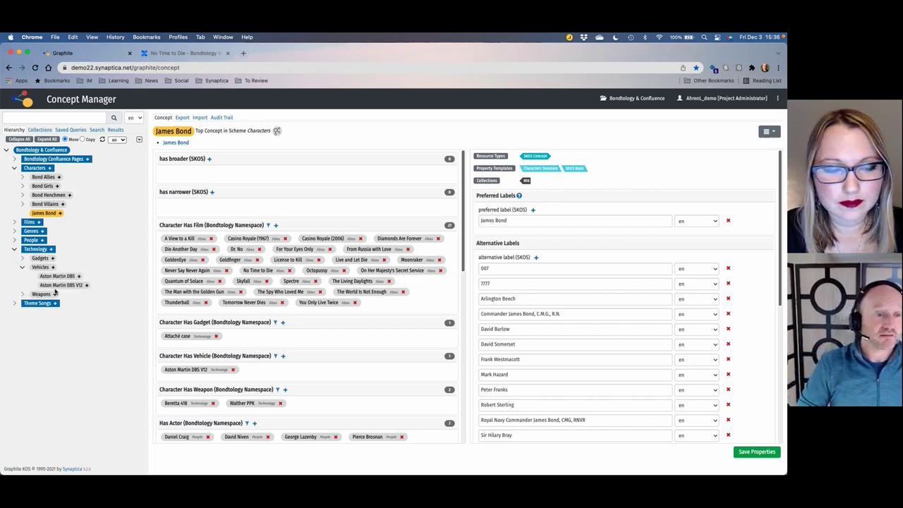
mouse_move(55, 288)
left_mouse_down()
mouse_move(296, 379)
mouse_move(33, 286)
mouse_move(43, 286)
left_mouse_up()
scroll(321, 347, "down", 2)
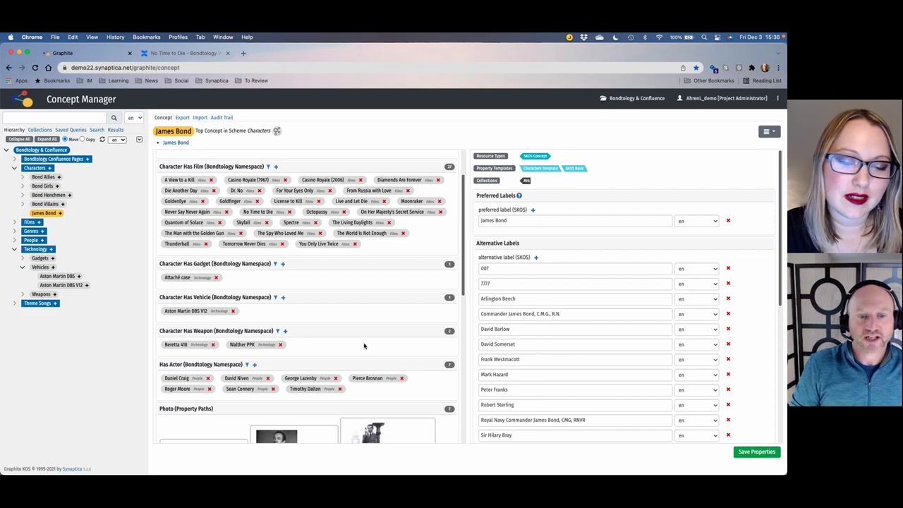
scroll(365, 346, "down", 1)
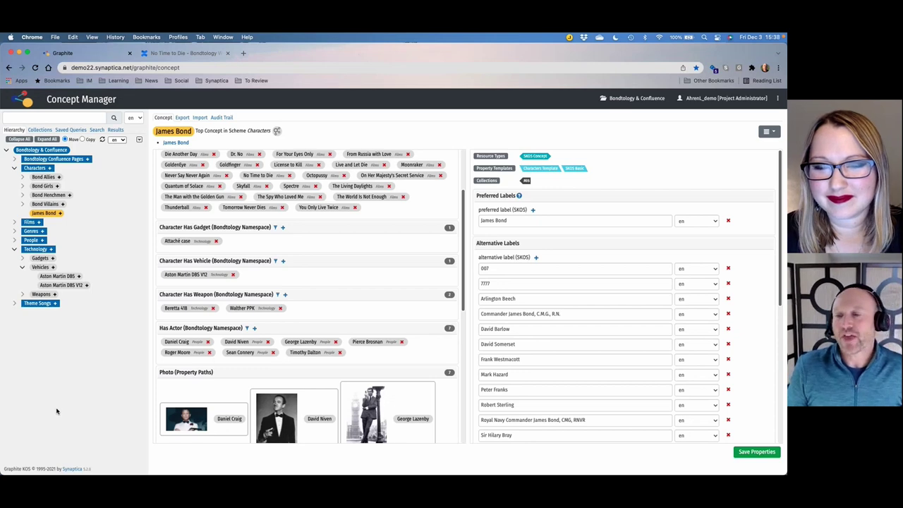
- Show James Bond's relationship graph and expand Thunderball to reveal its linked concepts
left_click(277, 131)
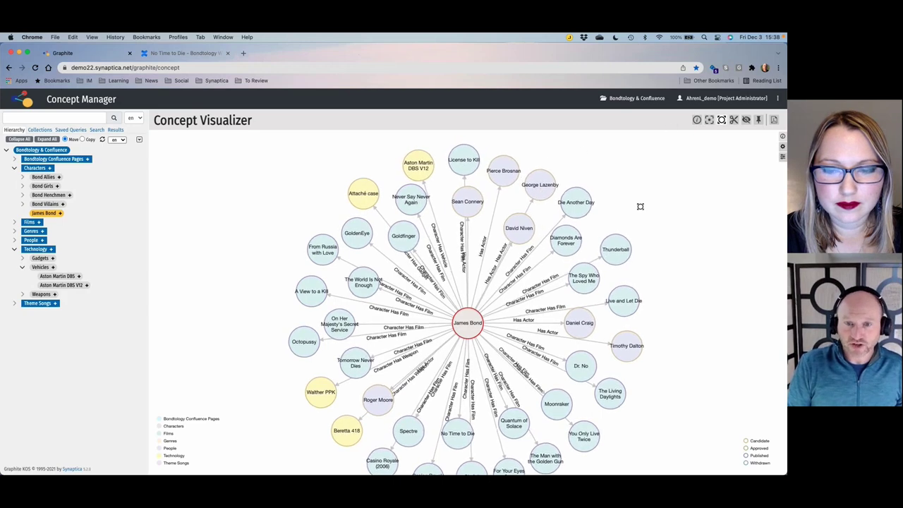
left_click_drag(640, 206, 561, 189)
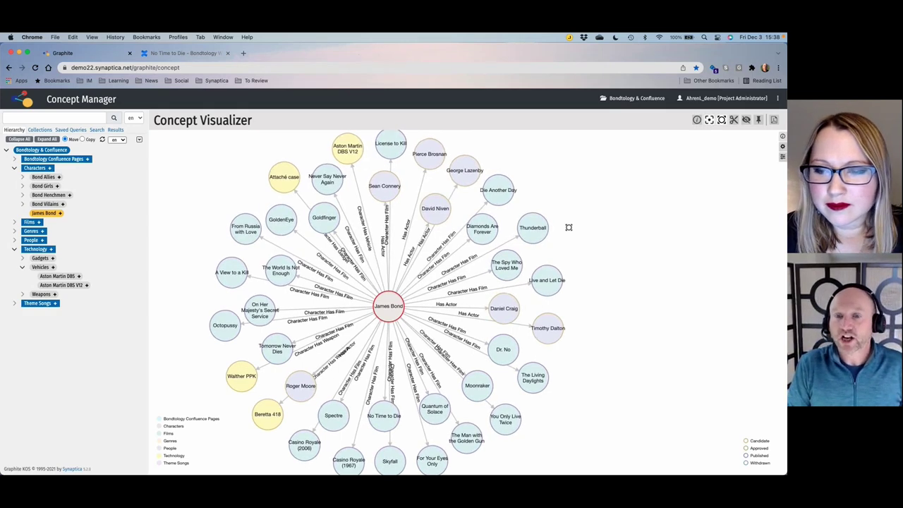
double_click(533, 227)
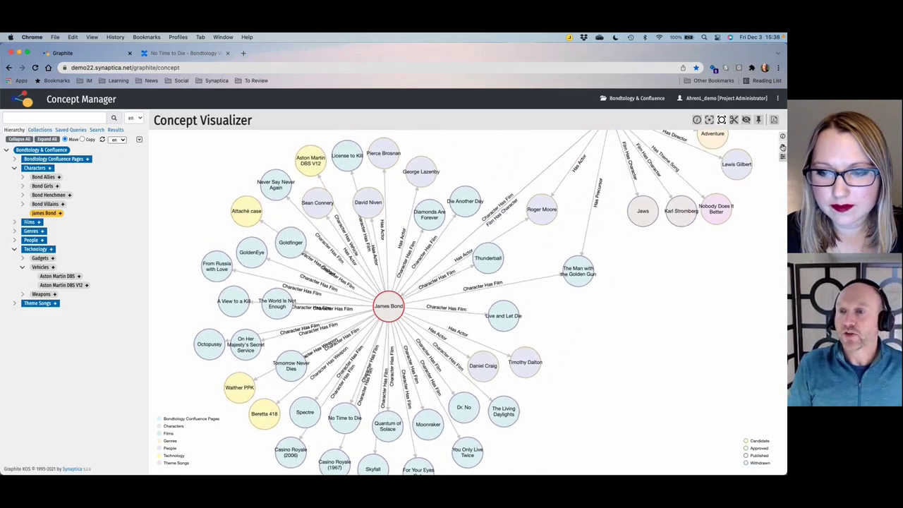
- Turn on collection, resource type, scheme and template nodes, then bring up the exploration filters
left_click(782, 147)
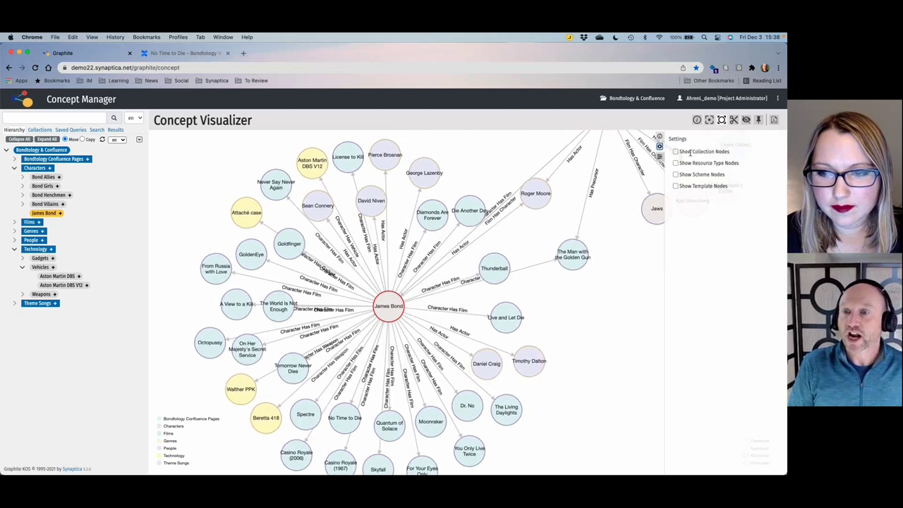
left_click(676, 152)
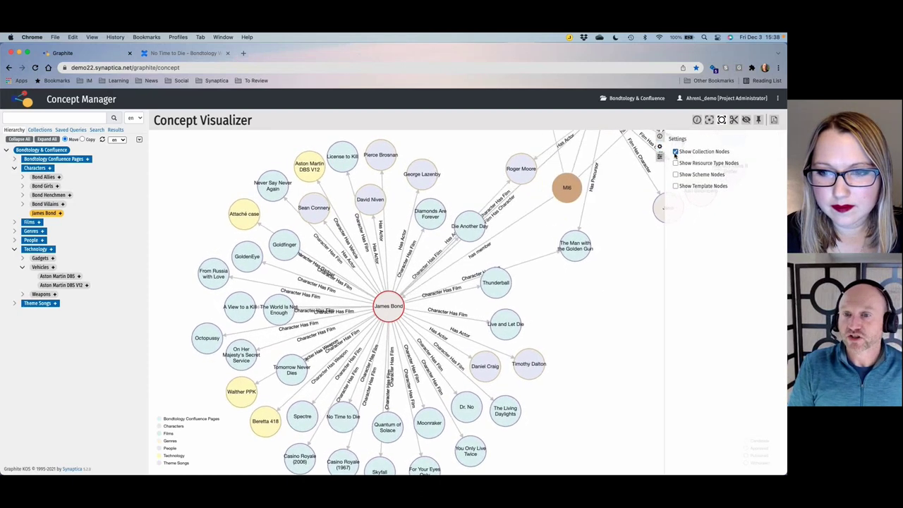
left_click(675, 163)
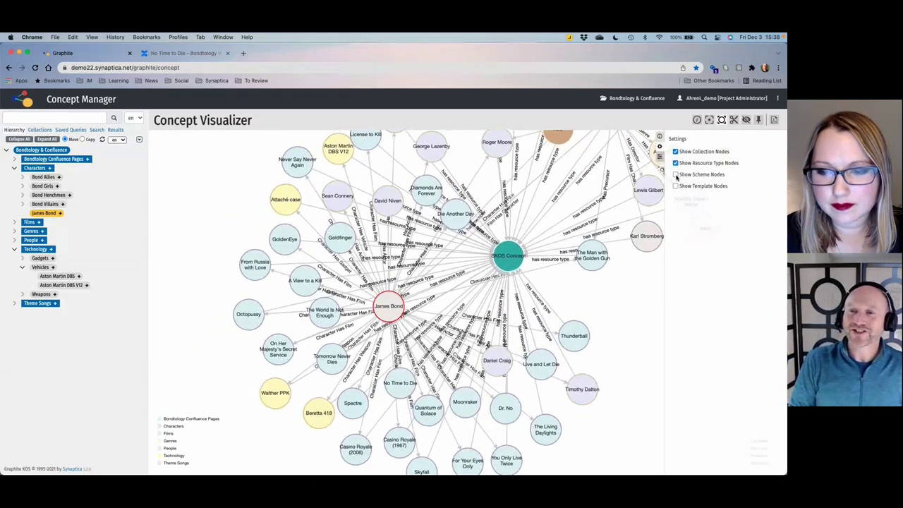
left_click(675, 175)
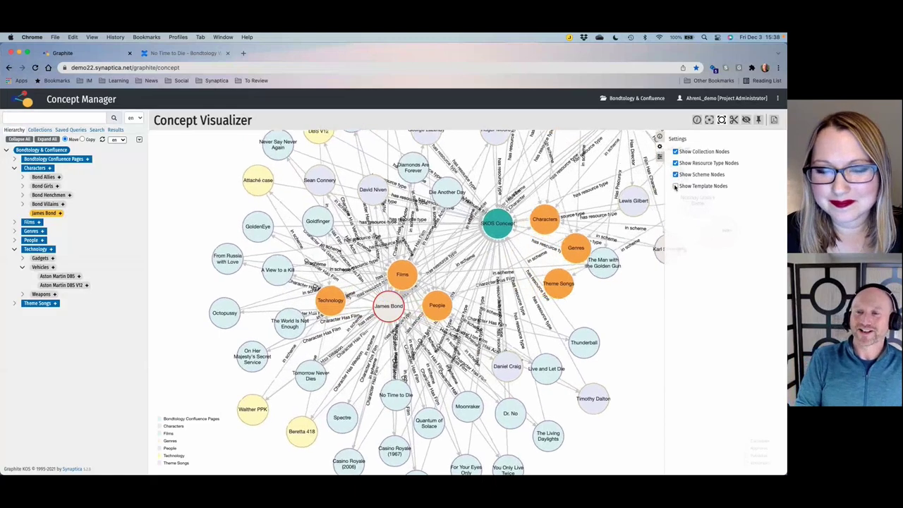
left_click(675, 186)
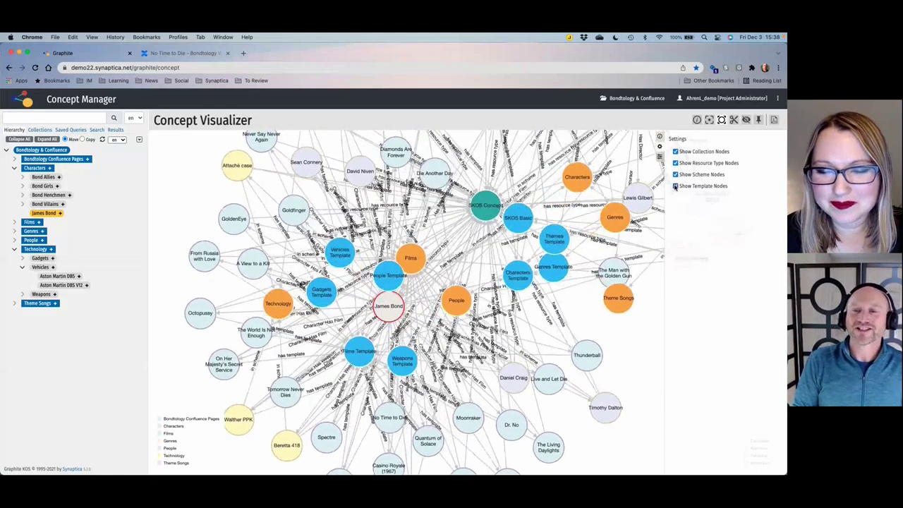
left_click(659, 146)
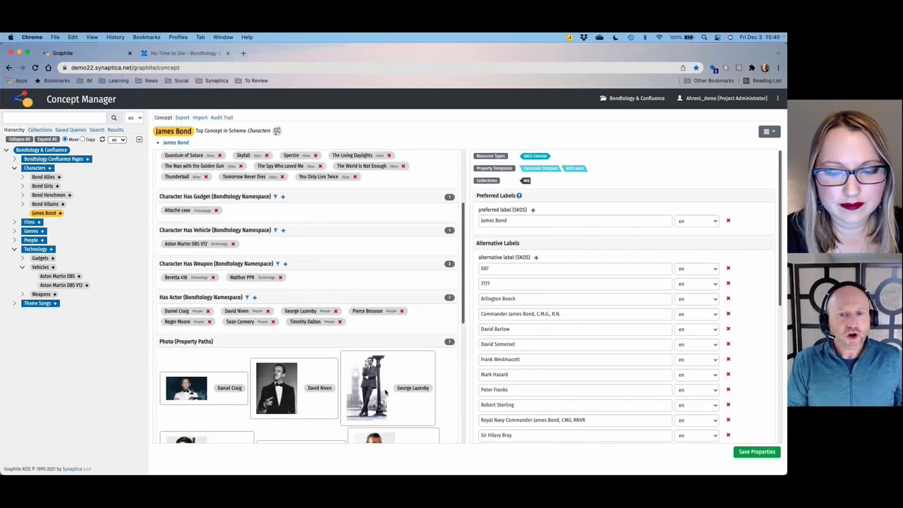
- Visit the Daniel Craig concept, return to James Bond, and remove Daniel Craig from its actors
scroll(386, 392, "down", 5)
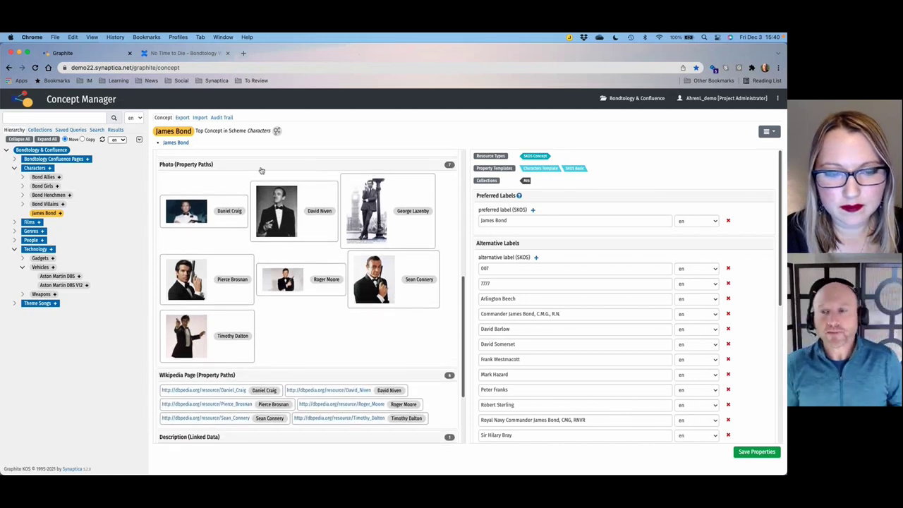
scroll(261, 170, "up", 2)
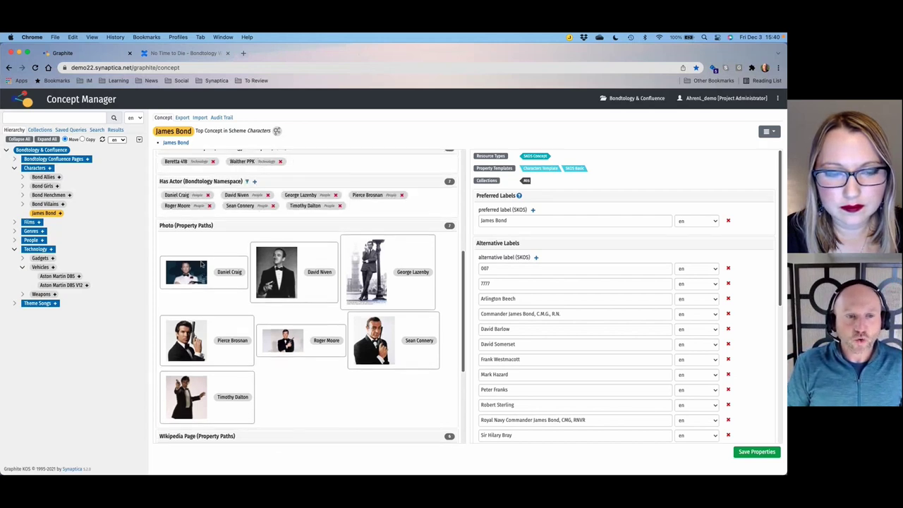
left_click(190, 197)
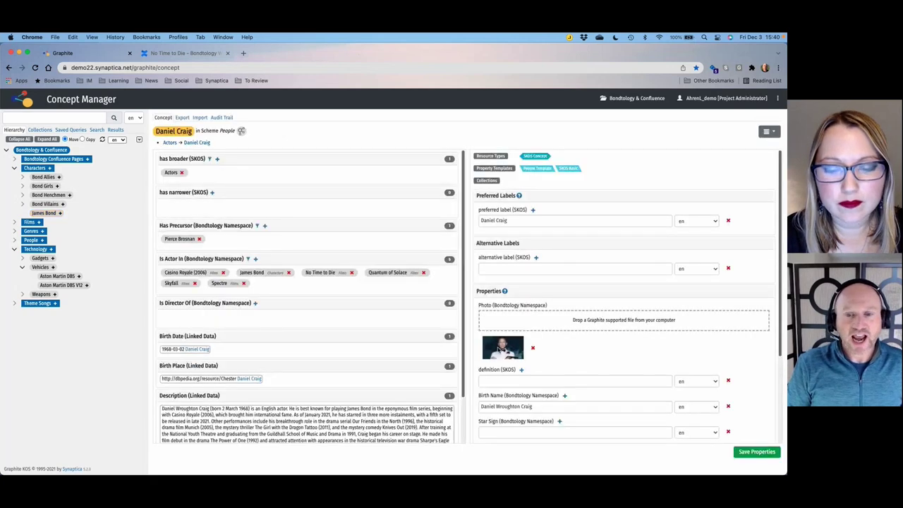
left_click(43, 213)
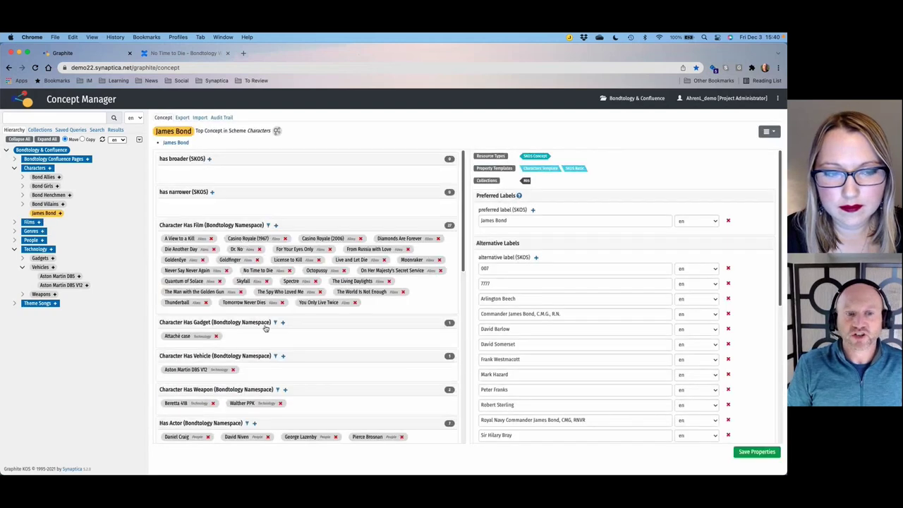
scroll(265, 326, "down", 5)
scroll(266, 327, "down", 1)
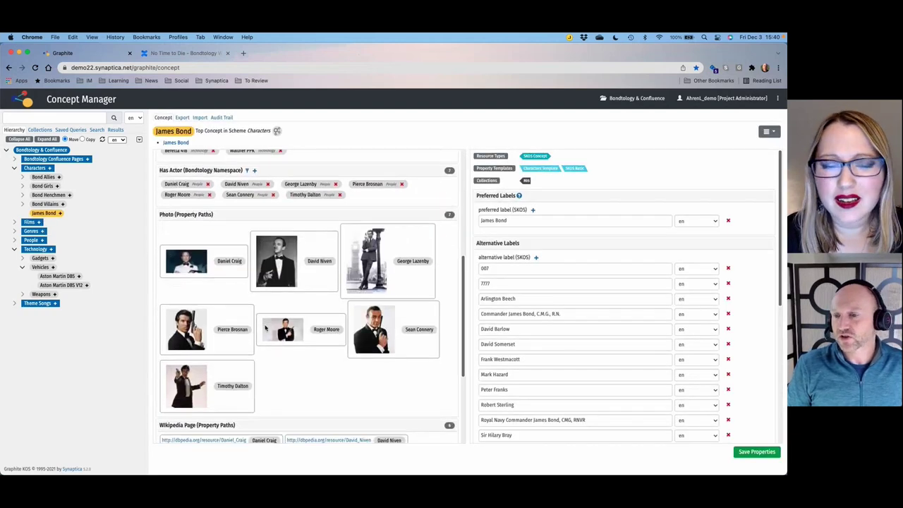
left_click(209, 187)
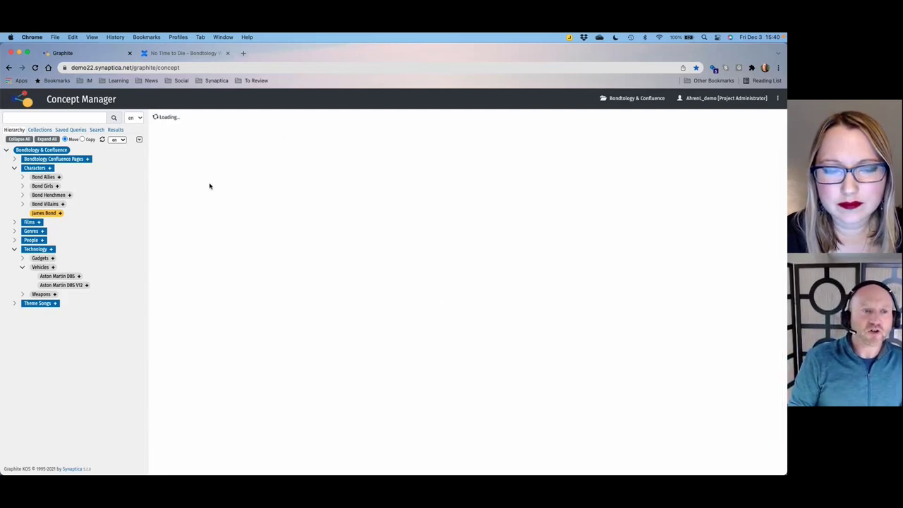
- Open James Bond's DBpedia page in a new tab, then return to the Graphite concept
scroll(278, 367, "down", 5)
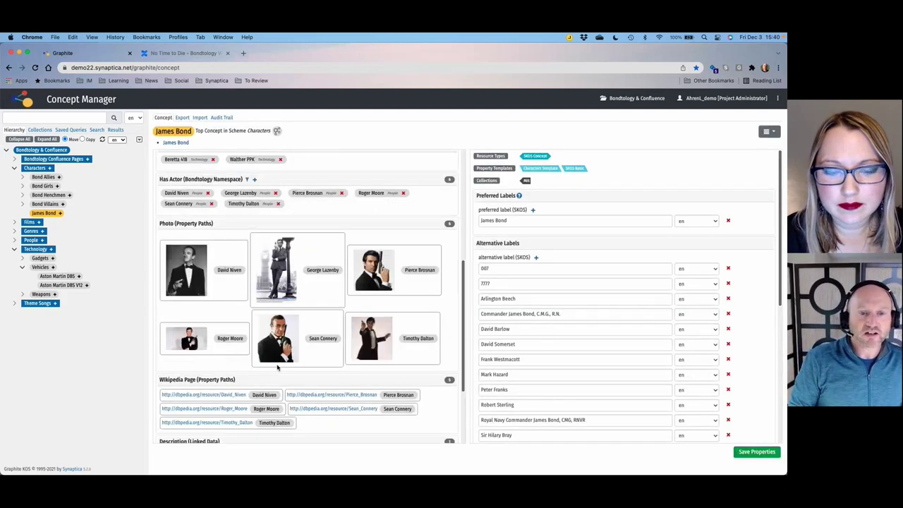
scroll(277, 367, "up", 4)
scroll(270, 356, "down", 5)
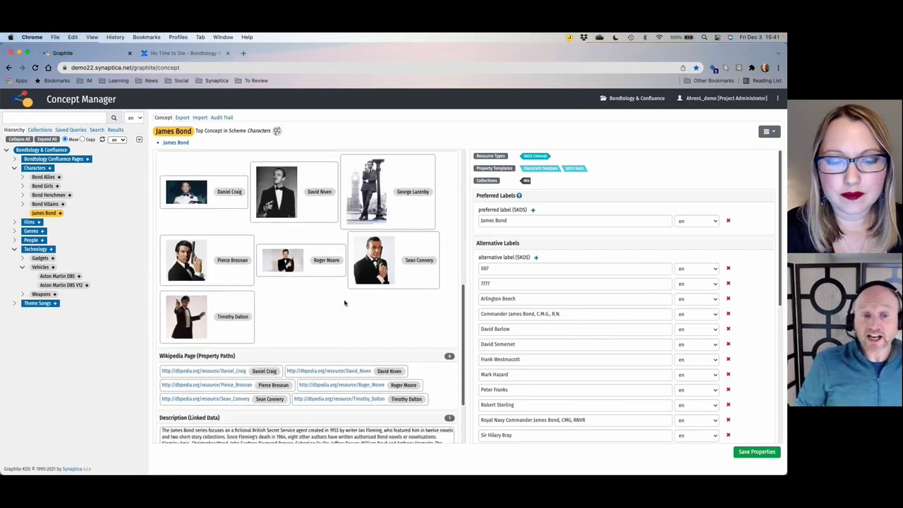
scroll(304, 311, "up", 1)
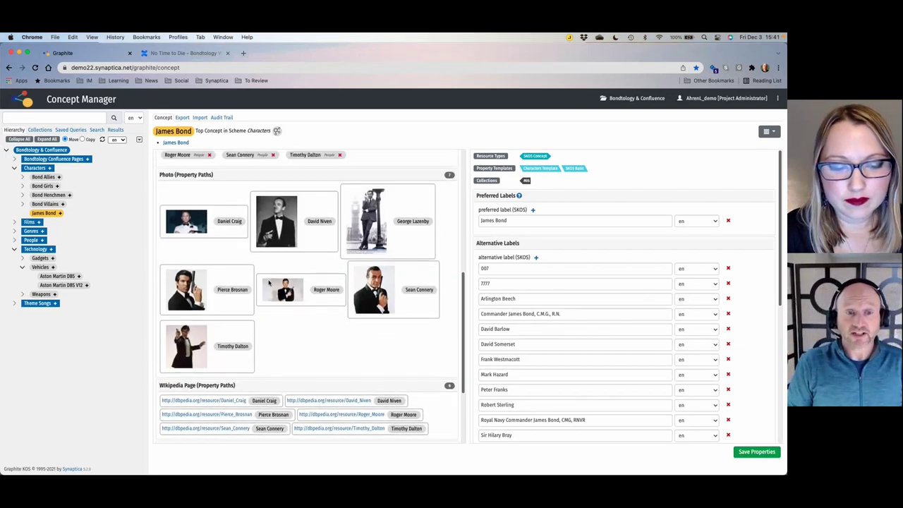
scroll(309, 312, "down", 2)
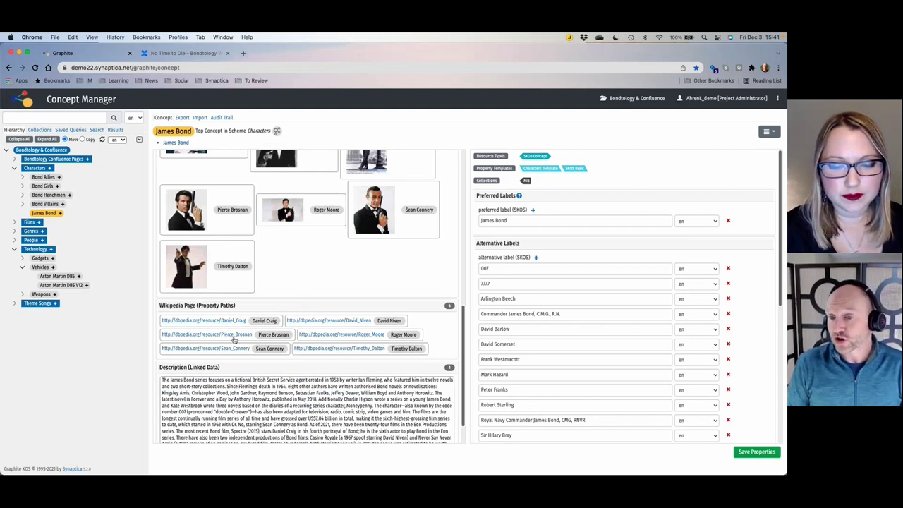
scroll(270, 285, "up", 1)
scroll(271, 286, "up", 1)
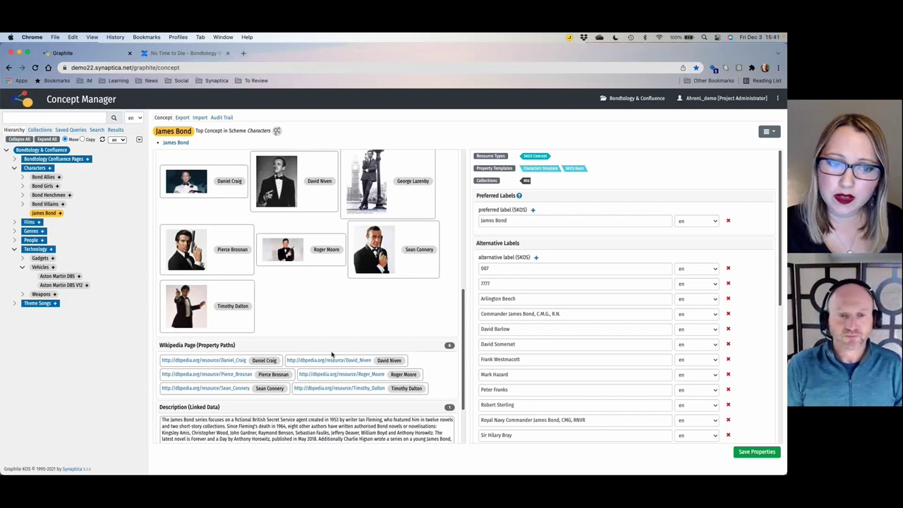
scroll(335, 314, "down", 2)
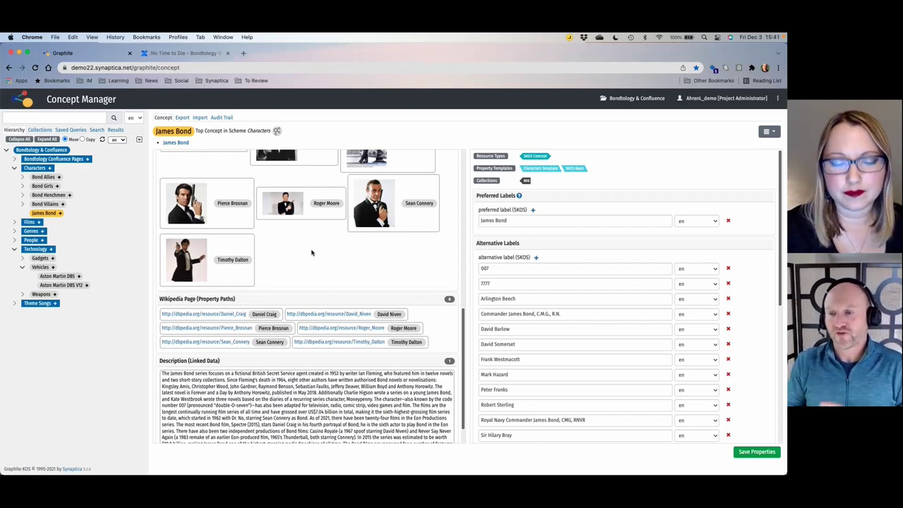
scroll(312, 252, "down", 1)
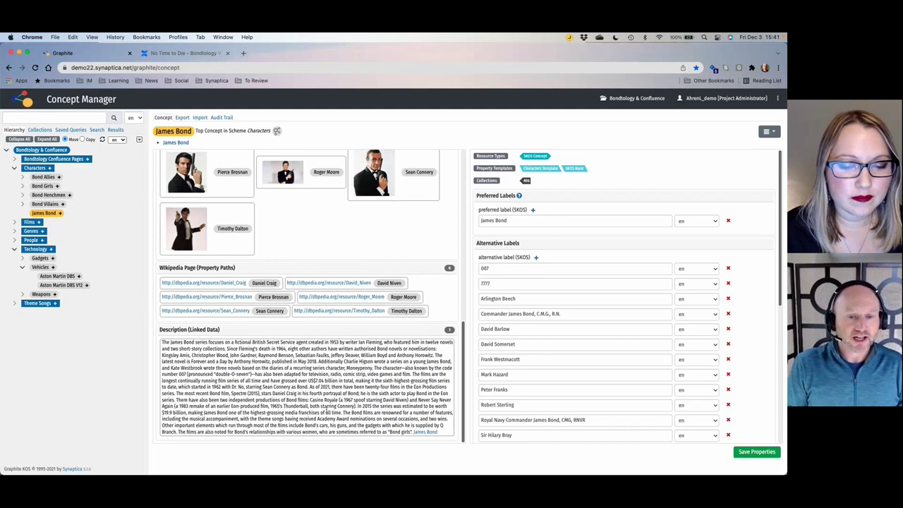
left_click(425, 433)
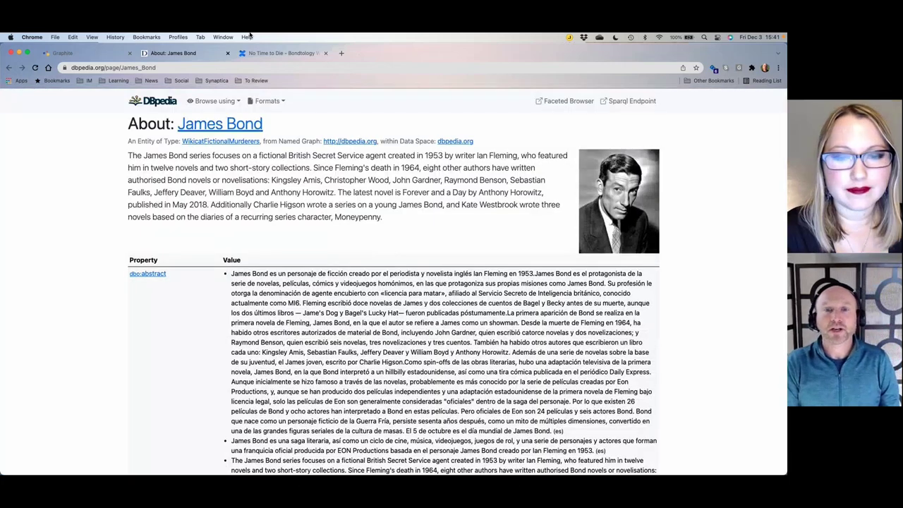
key("ctrl+shift+Tab")
scroll(607, 327, "down", 2)
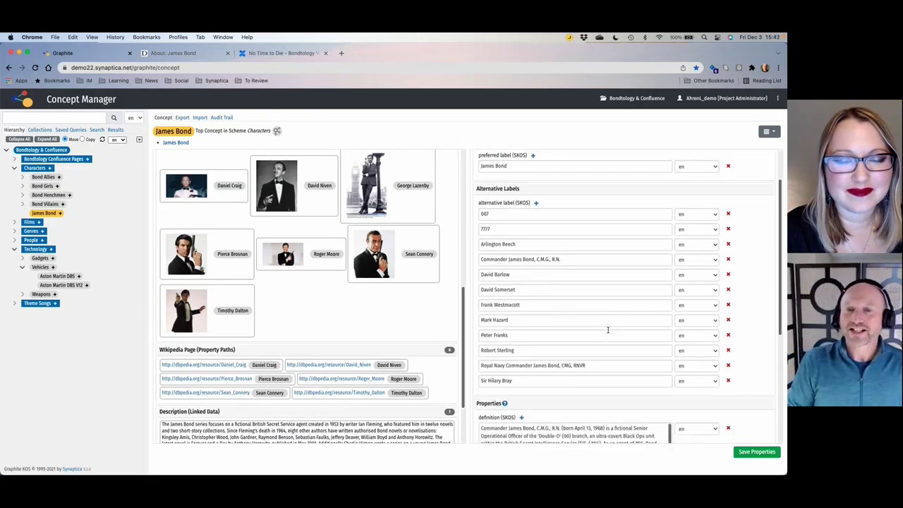
scroll(561, 258, "down", 6)
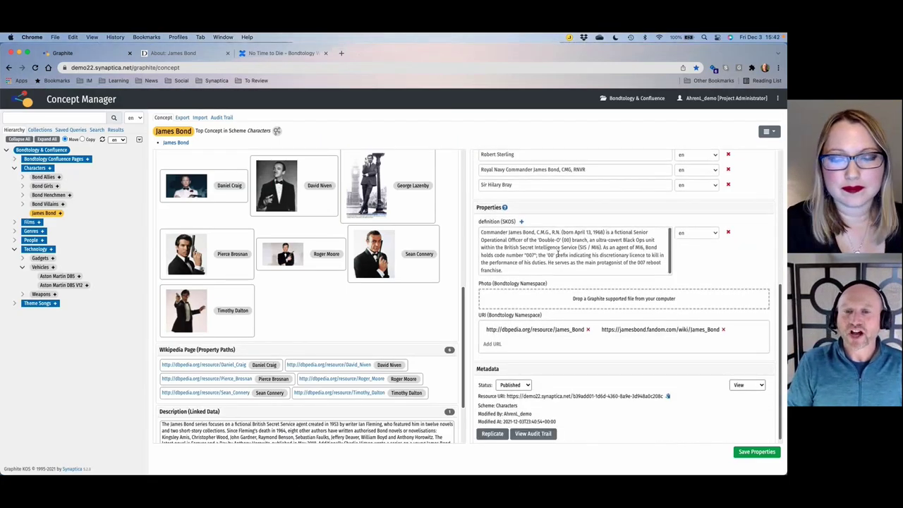
scroll(283, 395, "down", 3)
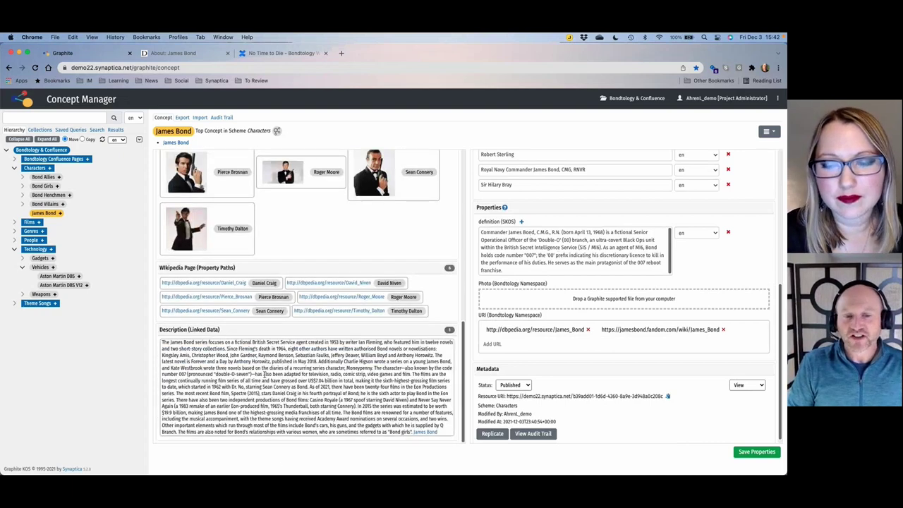
scroll(552, 312, "down", 1)
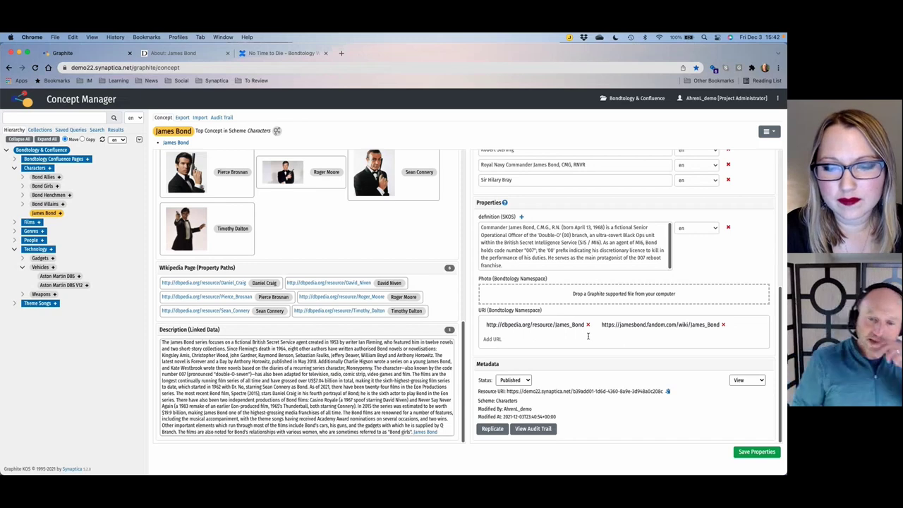
left_click(528, 381)
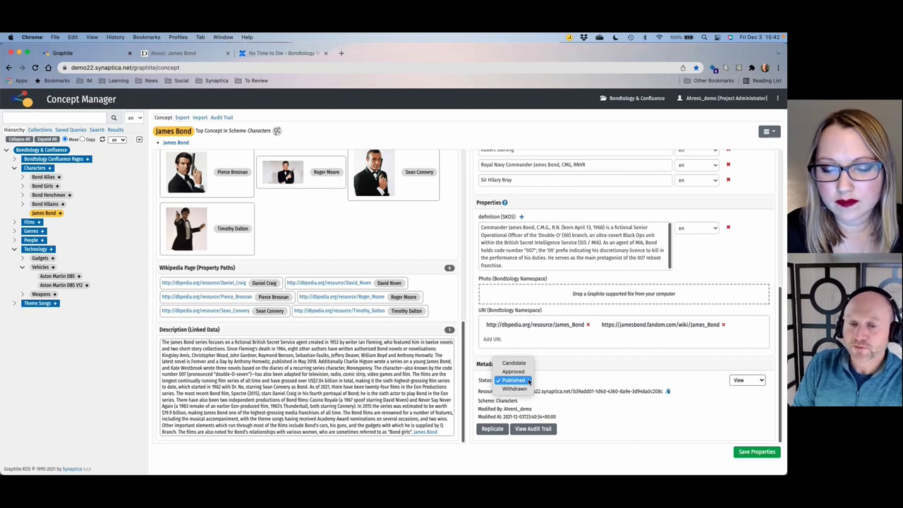
left_click(590, 383)
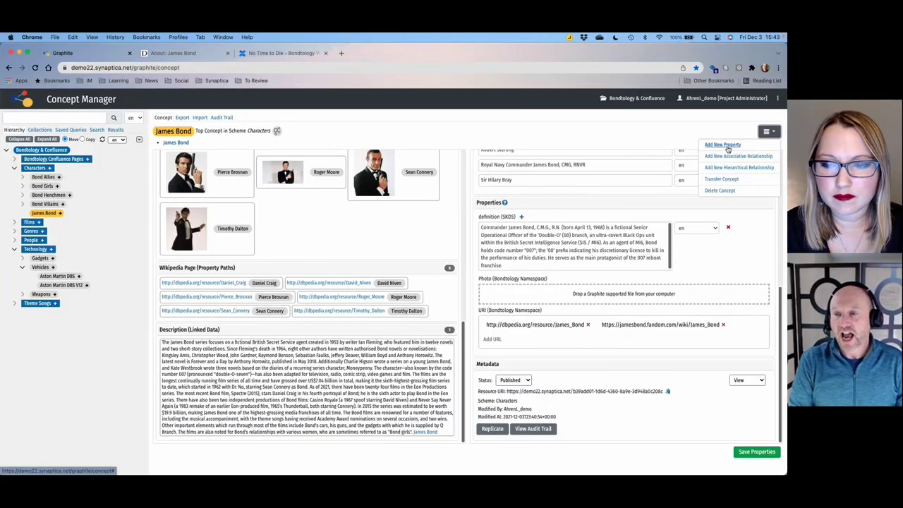
left_click(724, 146)
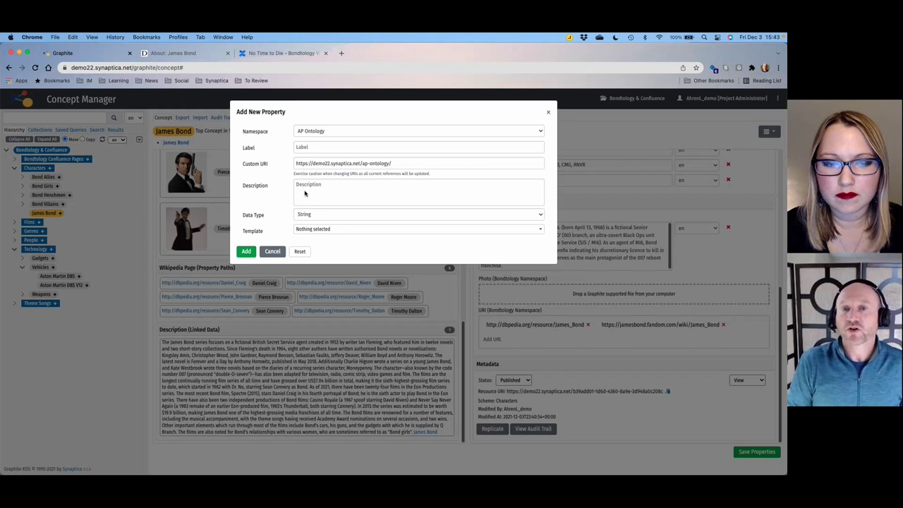
left_click(541, 132)
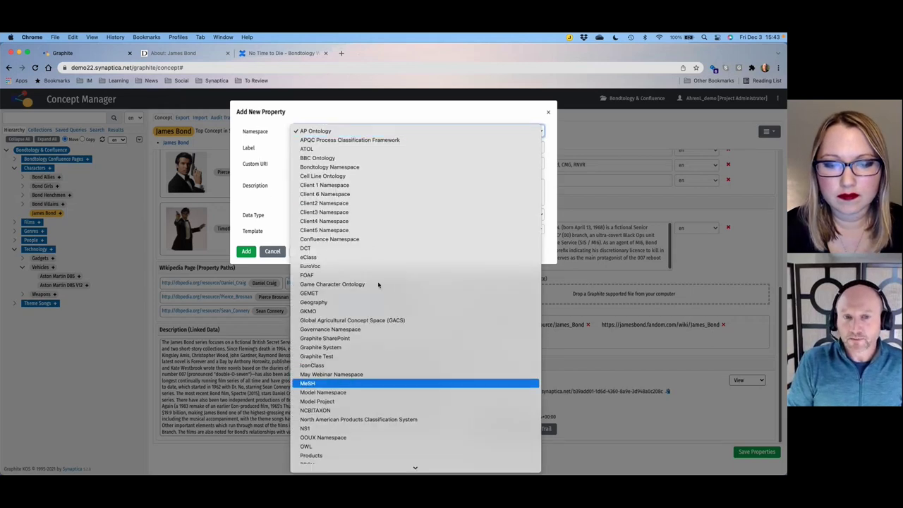
left_click(393, 130)
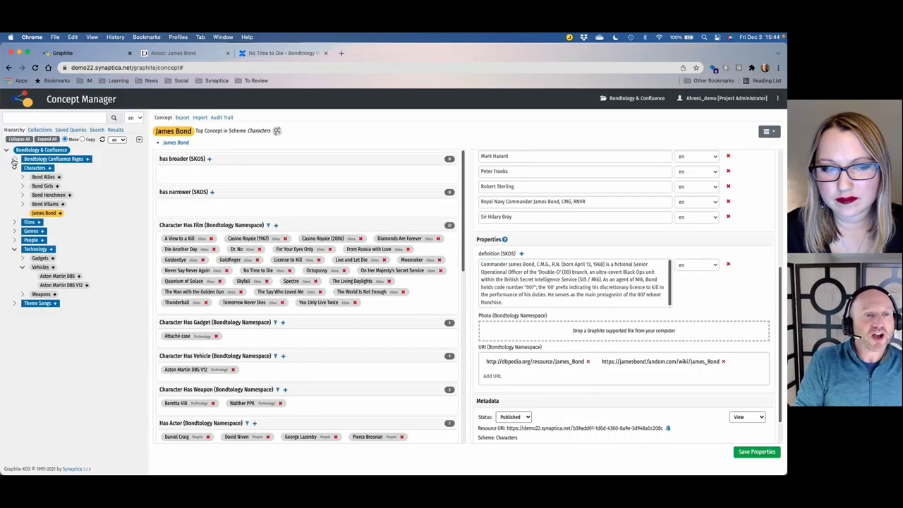
- Expand Bondtology Confluence Pages, select No Time to Die, and close the About: James Bond tab
left_click(13, 161)
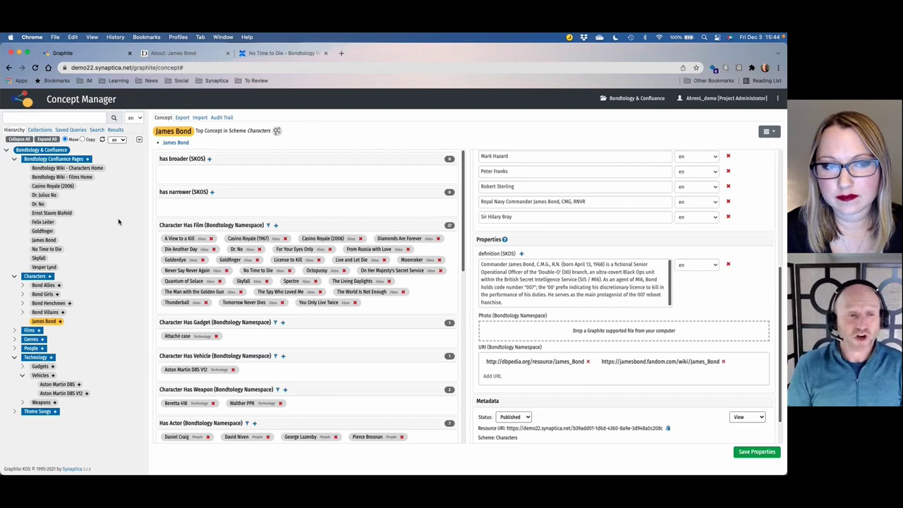
left_click(47, 249)
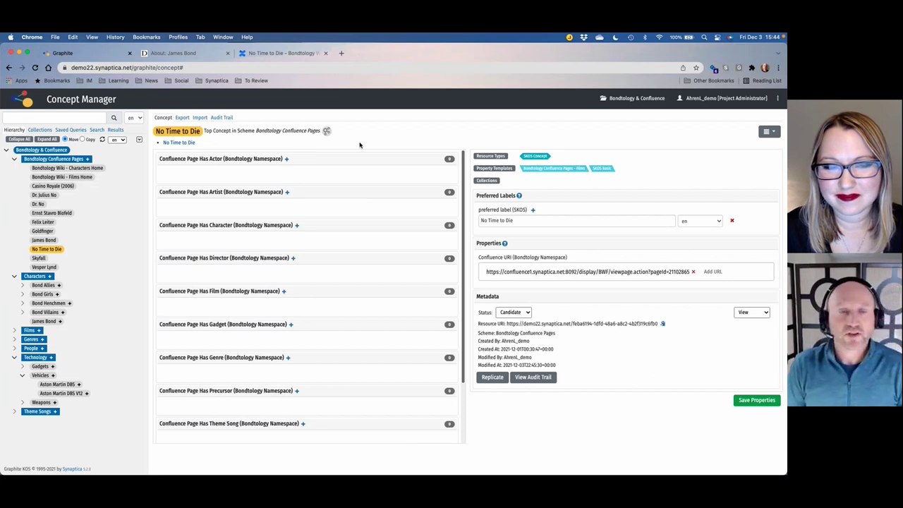
left_click(228, 53)
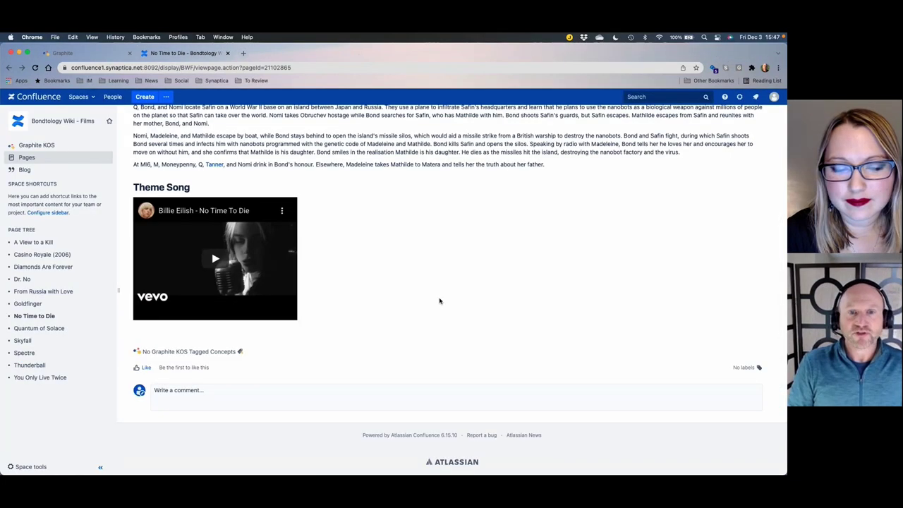
- Open Graphite tagging for the page and expand People in the concept tree
scroll(440, 302, "up", 3)
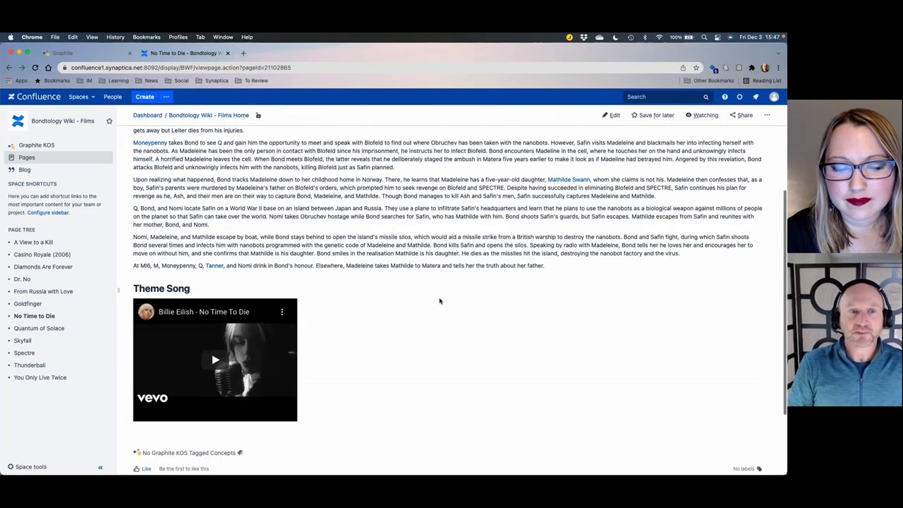
scroll(440, 302, "down", 3)
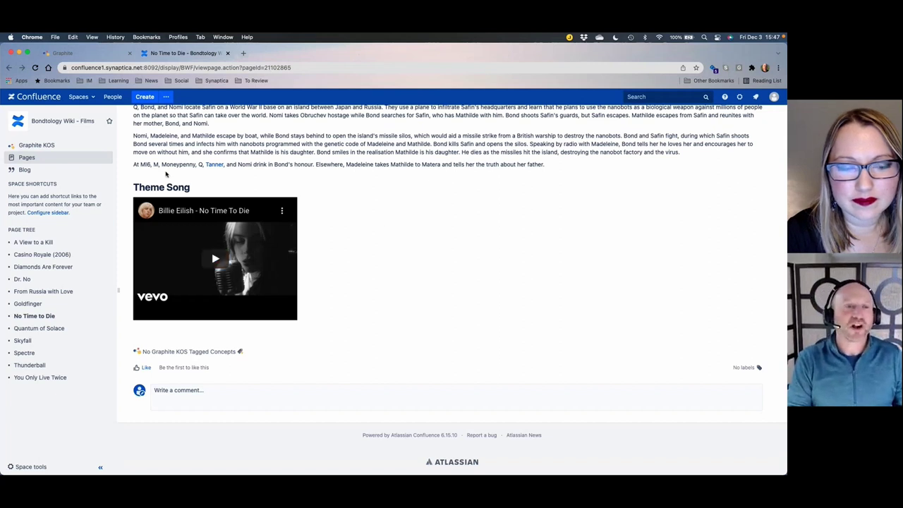
left_click(239, 351)
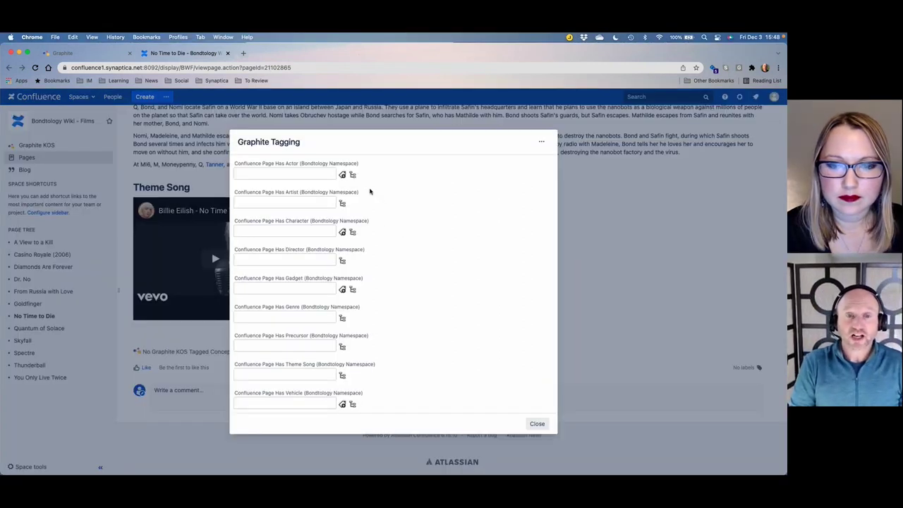
left_click(353, 175)
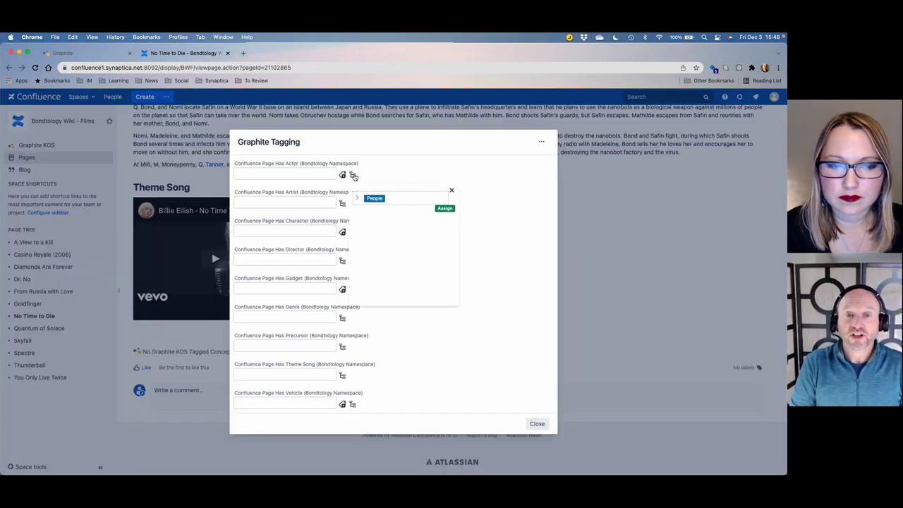
left_click(359, 199)
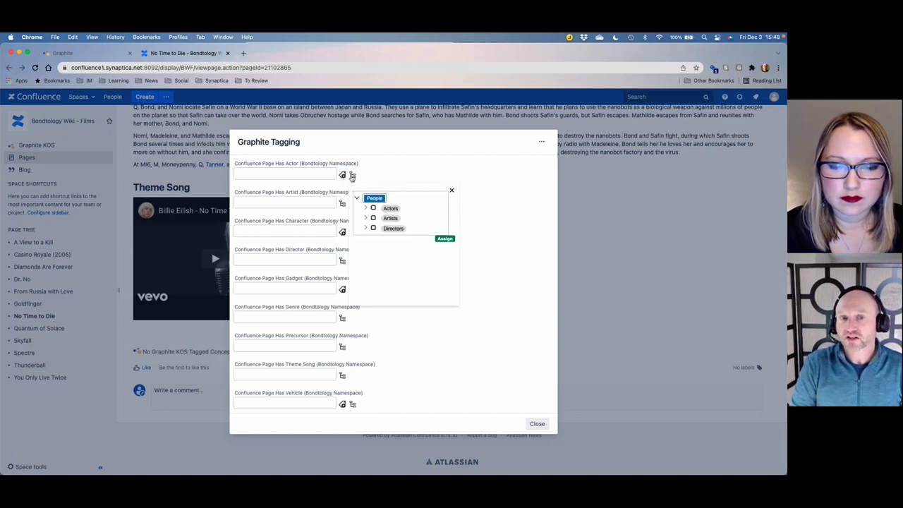
- Tag the page with actor Daniel Craig and enter 'Rami Malek' as another actor
left_click(280, 172)
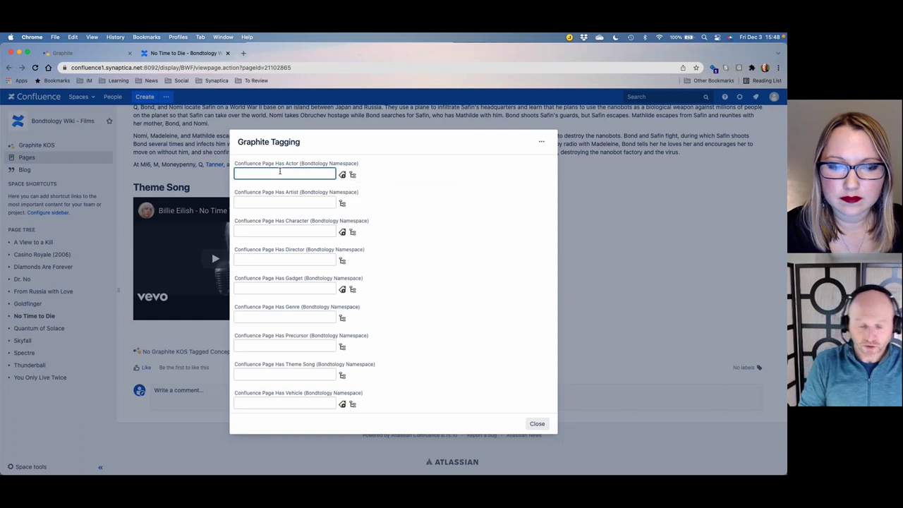
type("Dani")
left_click(258, 188)
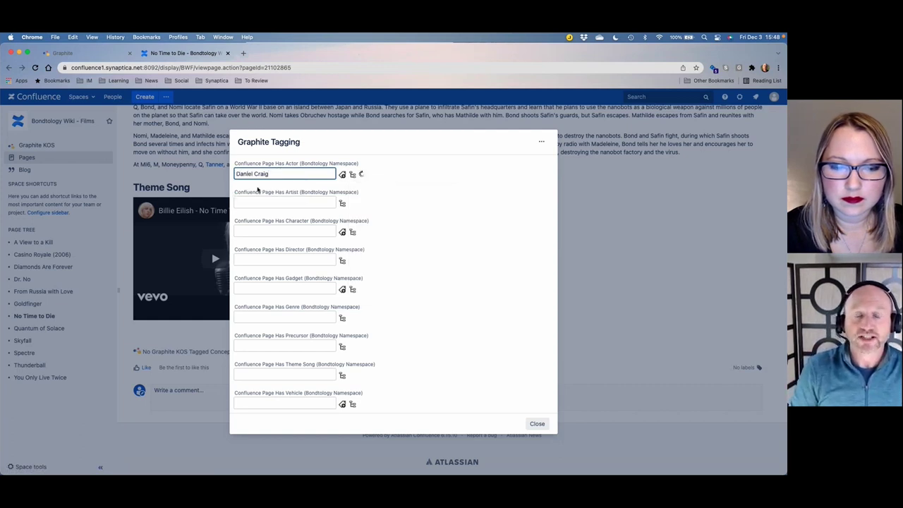
type("Rami M")
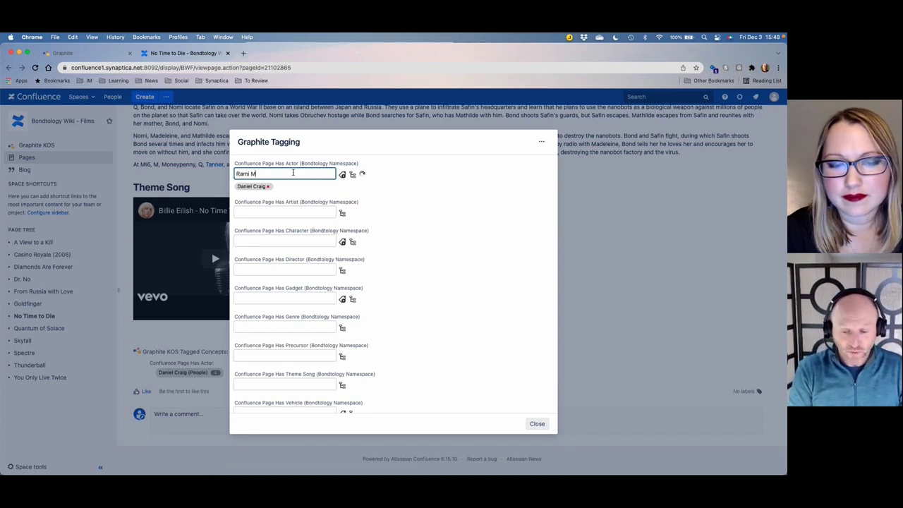
type("alek")
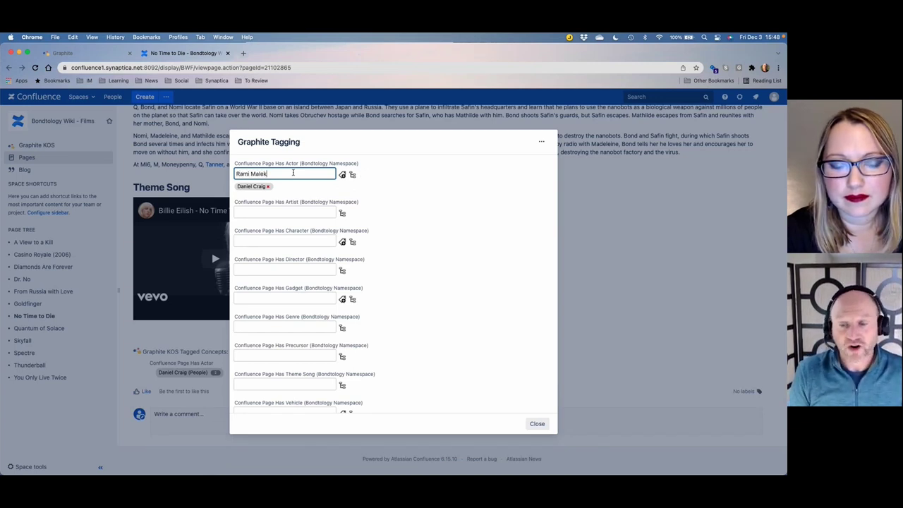
- Create Rami Malek as a new actor and Nanobots as a new gadget concept, then close tagging
left_click(343, 175)
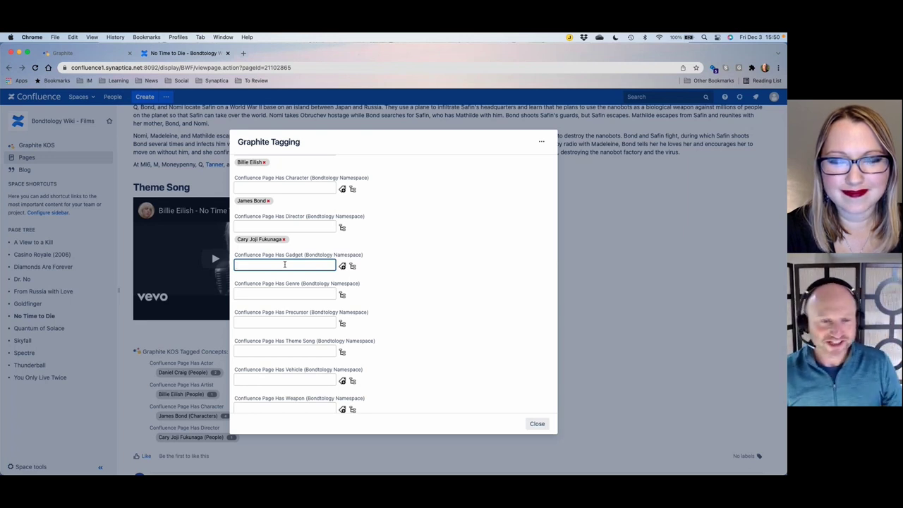
type("Nano")
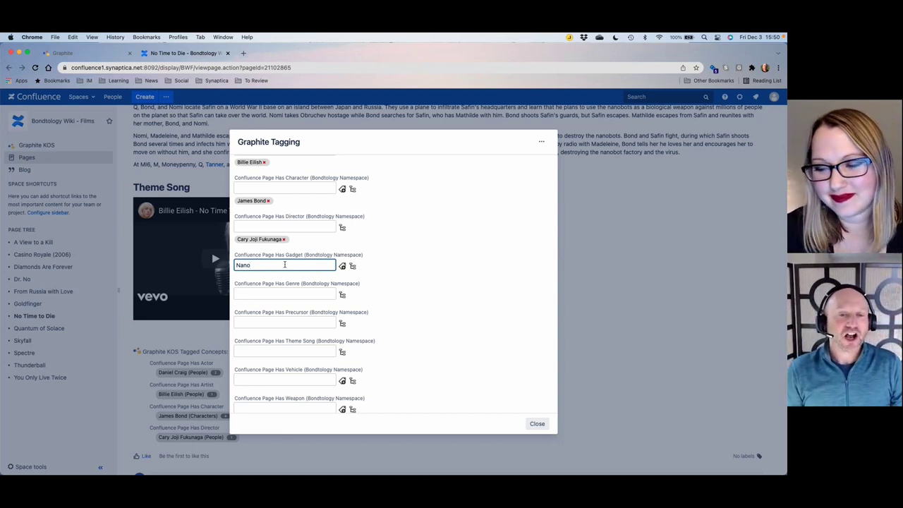
type("bots")
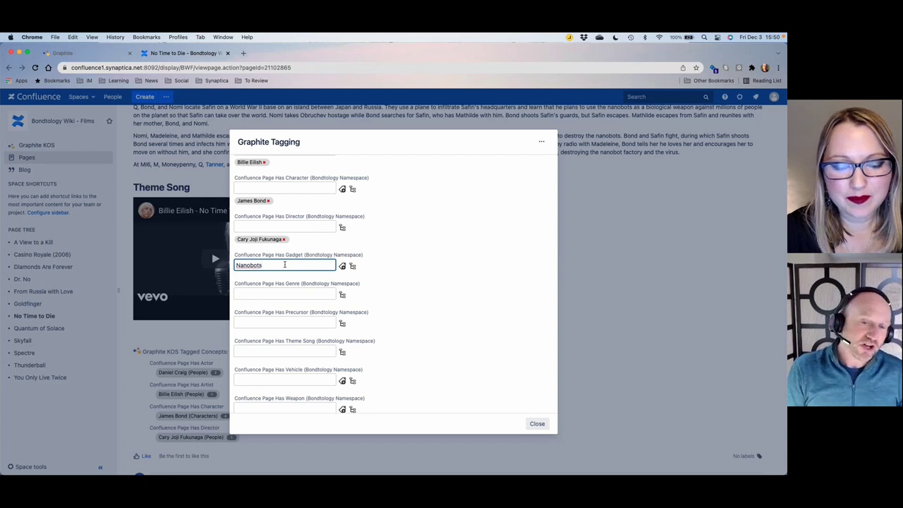
left_click(343, 266)
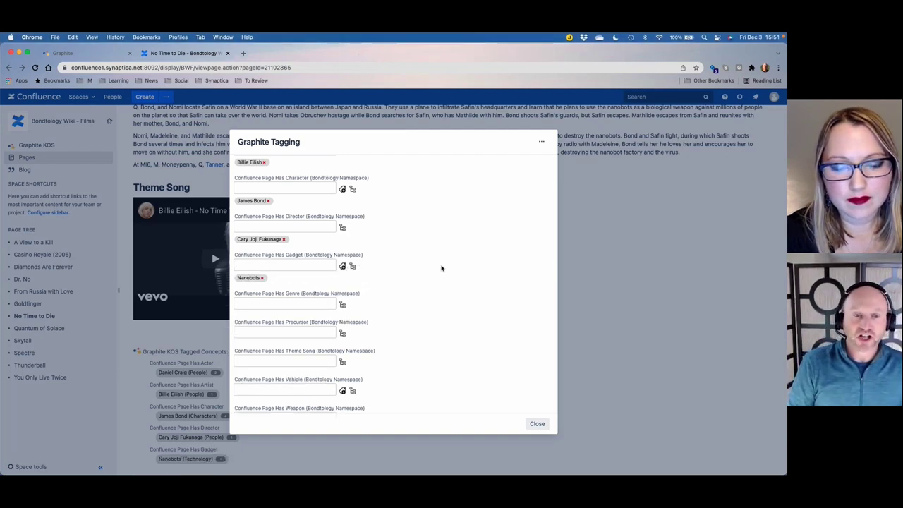
key("Escape")
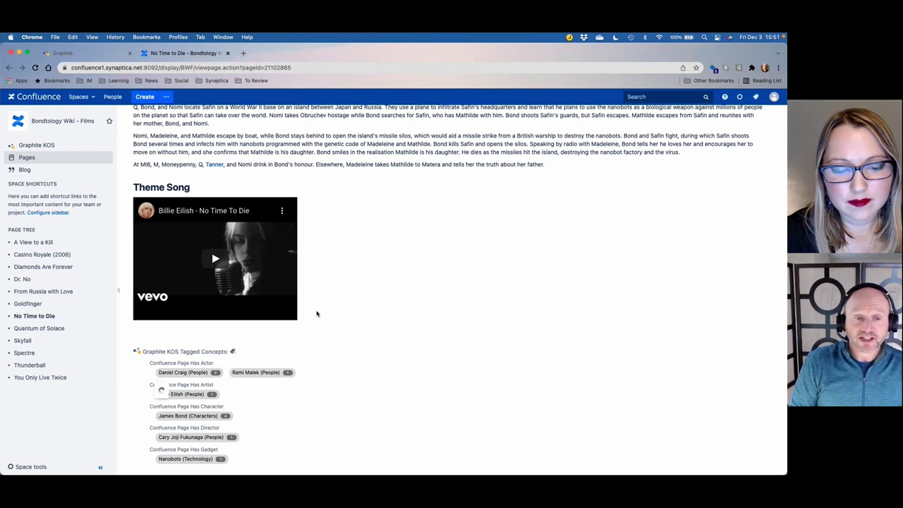
- Return to the Graphite tab showing the No Time to Die concept
left_click(62, 53)
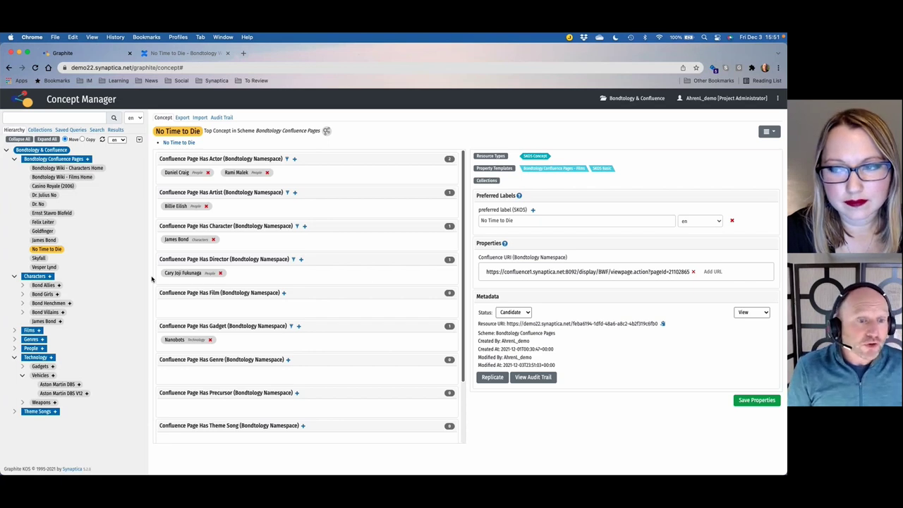
- Copy 'Nanobots' into the alternative label and change the preferred label to 'Project Heracles'
left_click(179, 341)
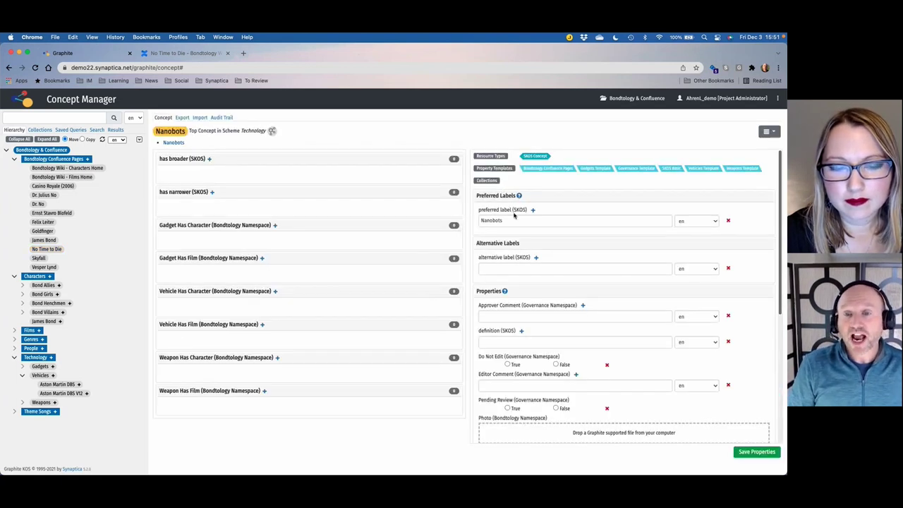
left_click_drag(513, 221, 464, 221)
key("ctrl+c")
left_click(494, 268)
key("ctrl+v")
left_click_drag(514, 222, 473, 224)
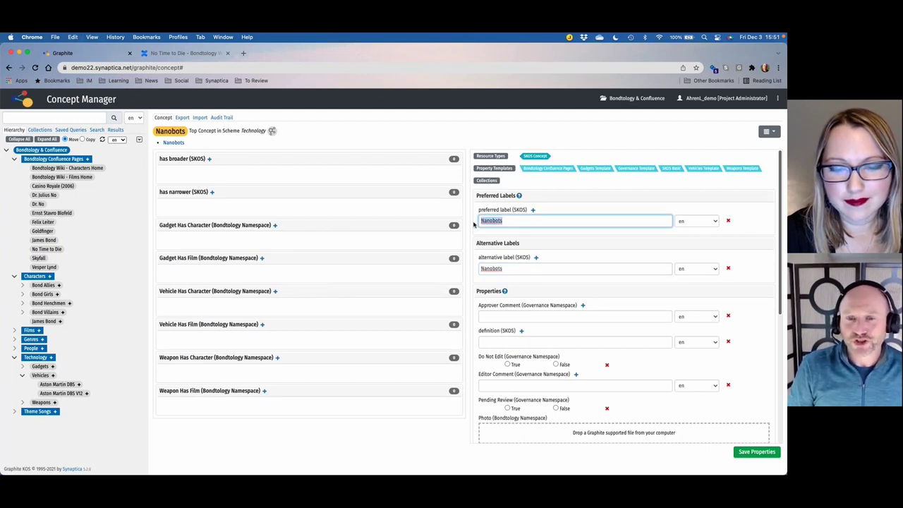
type("Project Heracles")
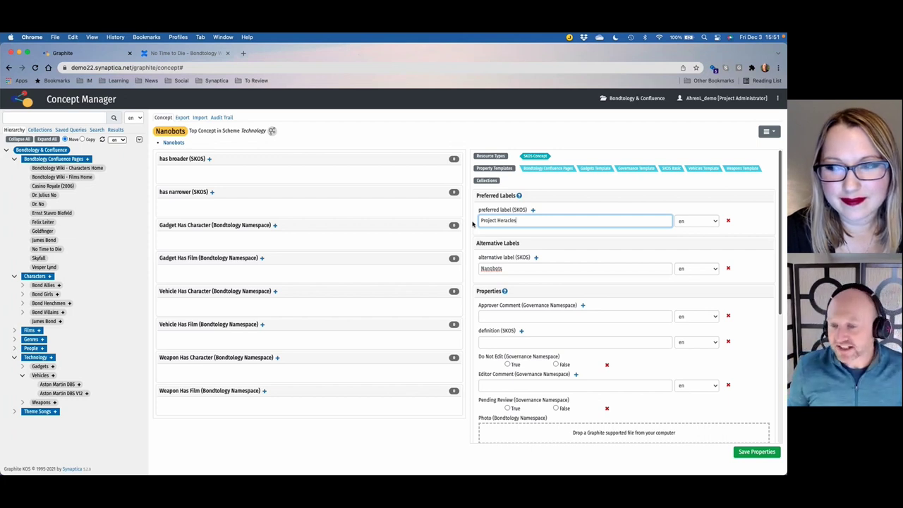
- Save Project Heracles' properties and move it under Gadgets in the Technology hierarchy
left_click(751, 454)
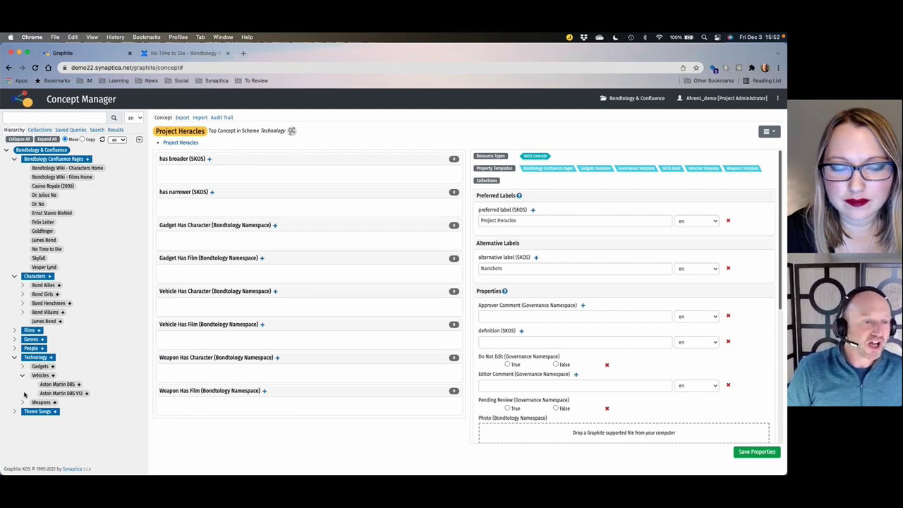
left_click(22, 366)
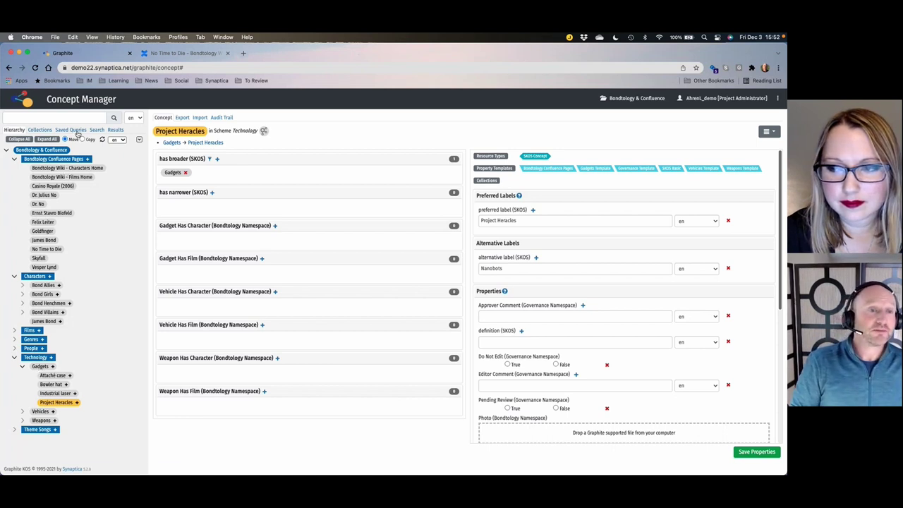
- Run the Suggested Concepts saved query and send its 32 results to the Batch Editor
left_click(67, 134)
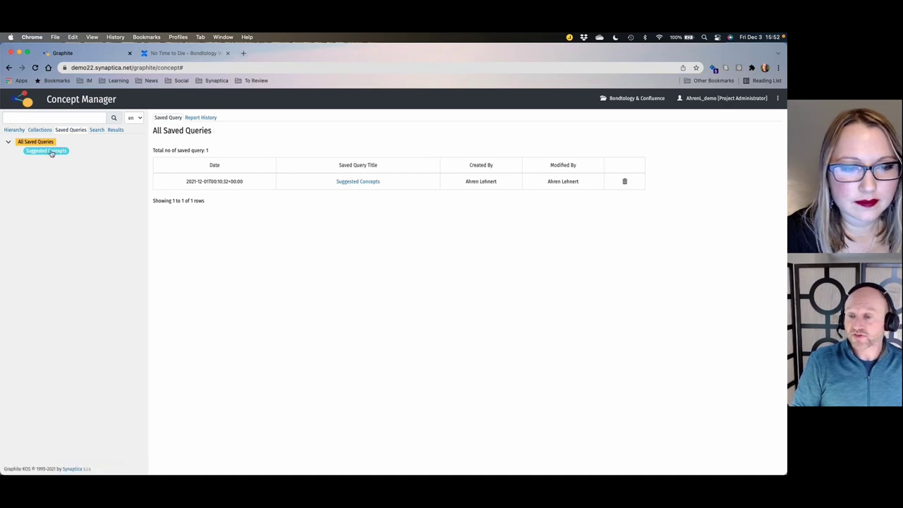
left_click(51, 152)
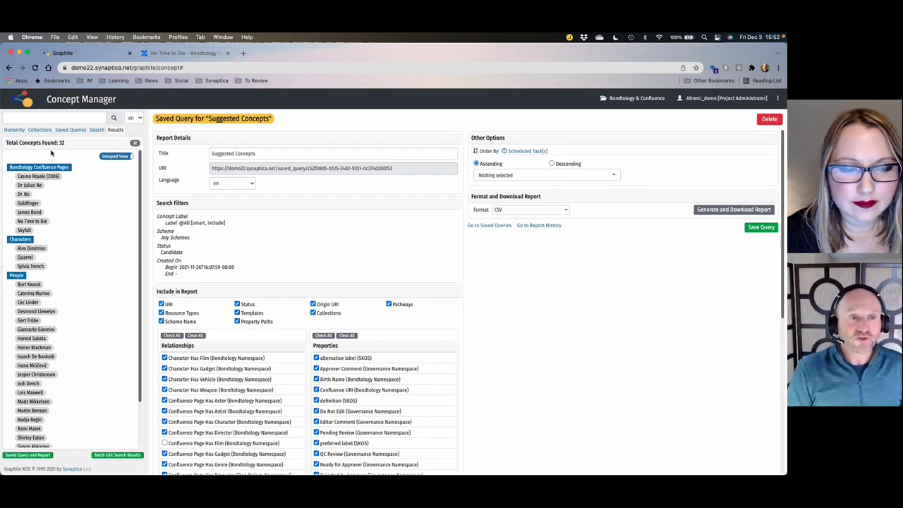
left_click(98, 131)
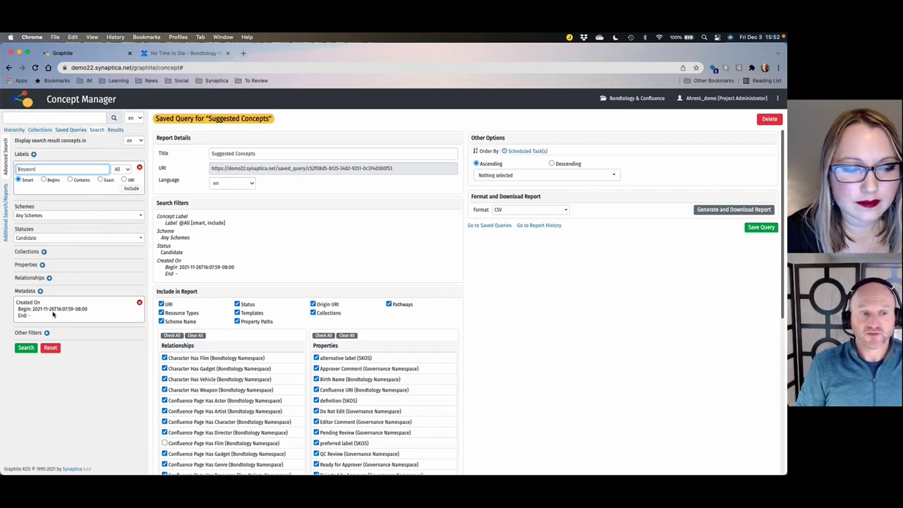
key("Return")
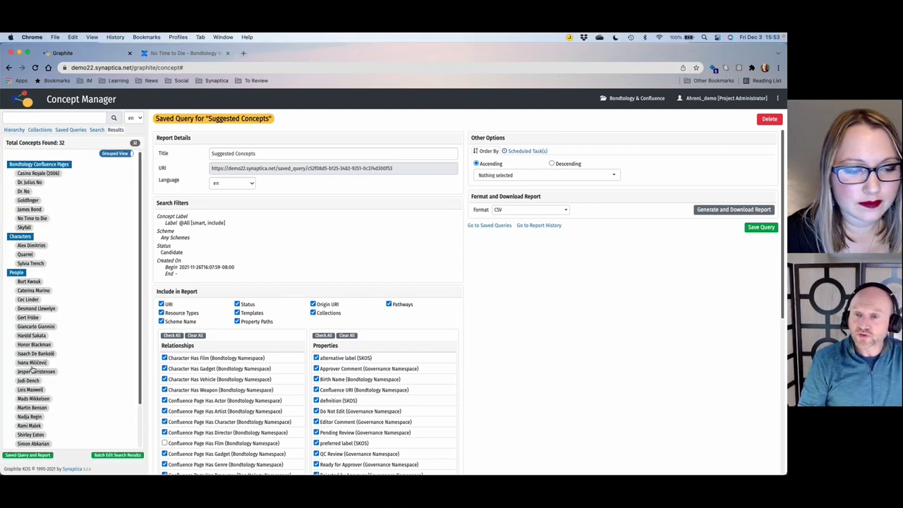
left_click(102, 457)
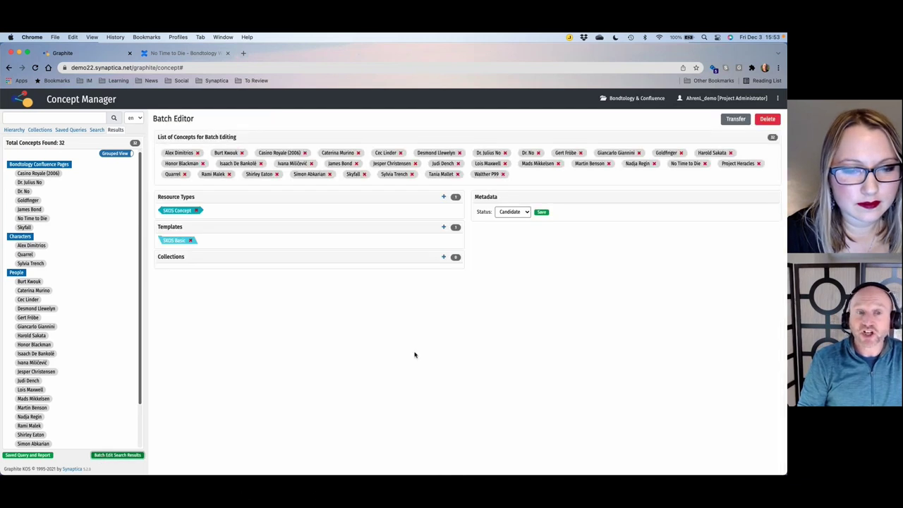
- Check the batch status options, then open the Suggested Concepts scheduled task for editing
left_click(528, 214)
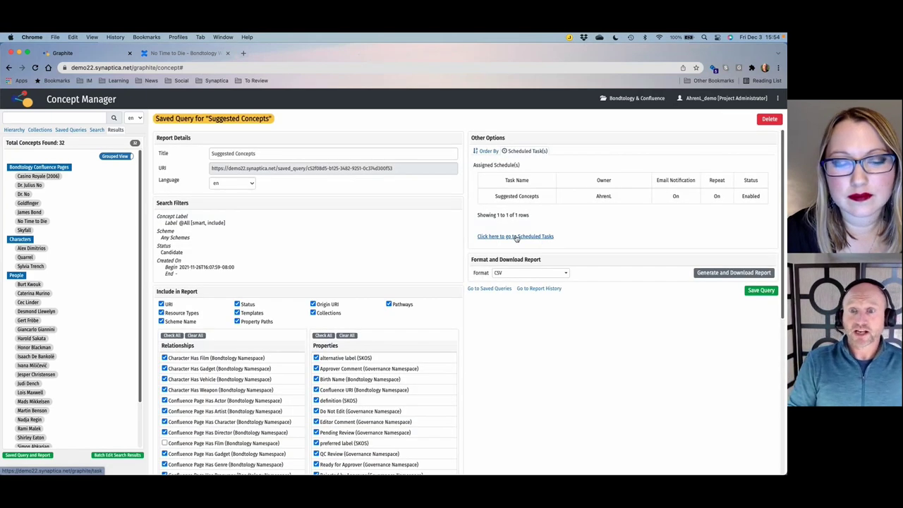
left_click(516, 237)
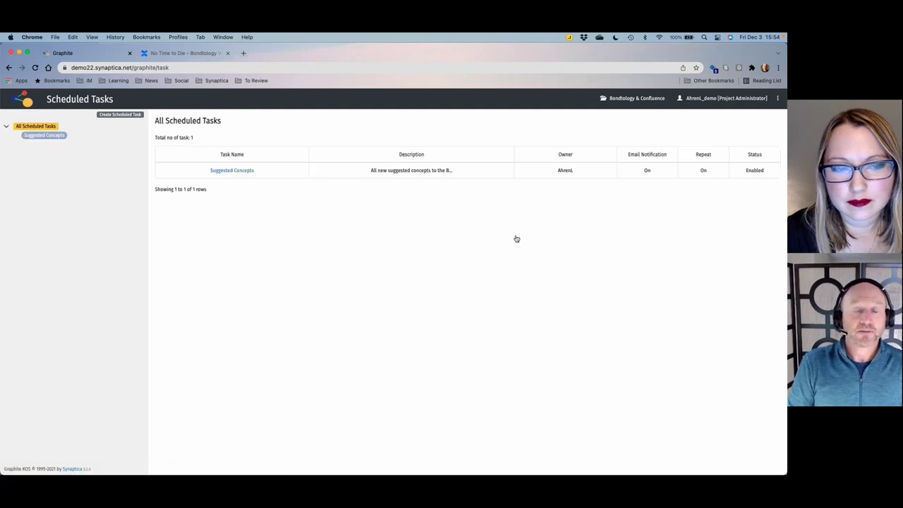
left_click(43, 135)
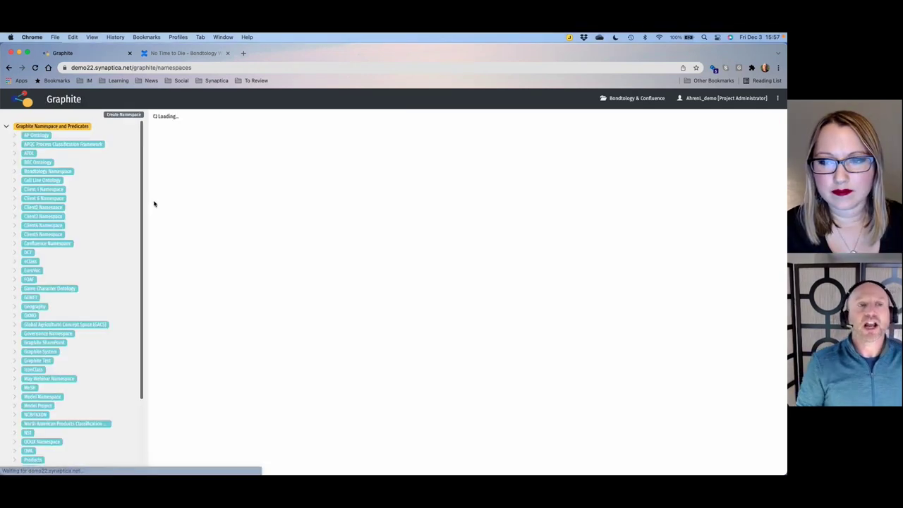
- Expand the Bondtology Namespace's properties and associative relationships, and inspect Character Has Film
left_click(223, 117)
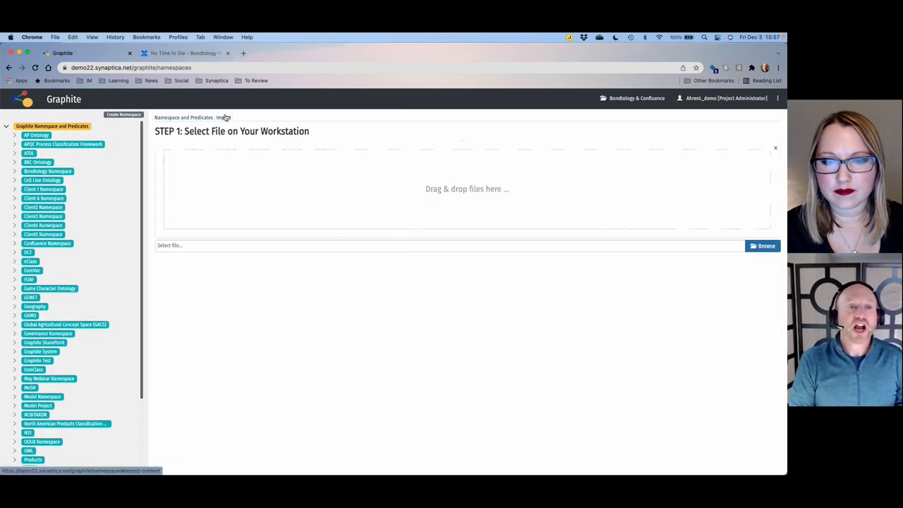
left_click(15, 173)
left_click(22, 180)
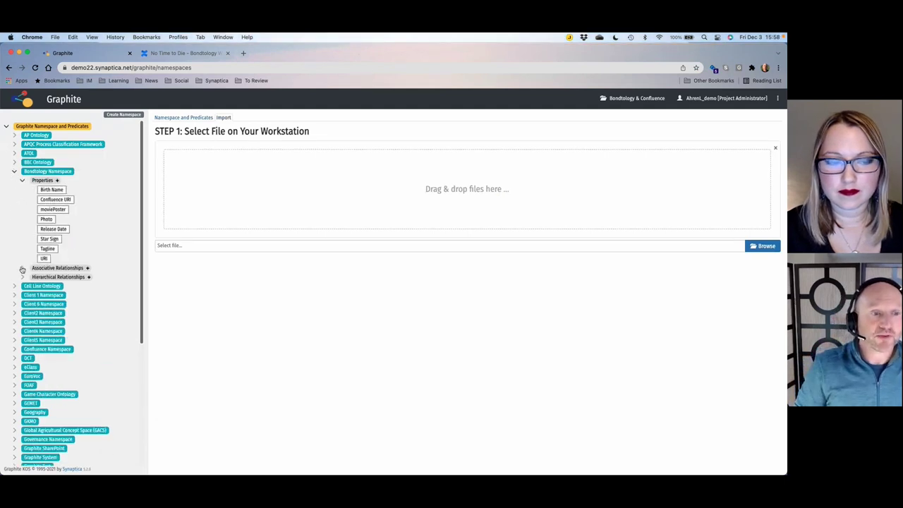
left_click(22, 269)
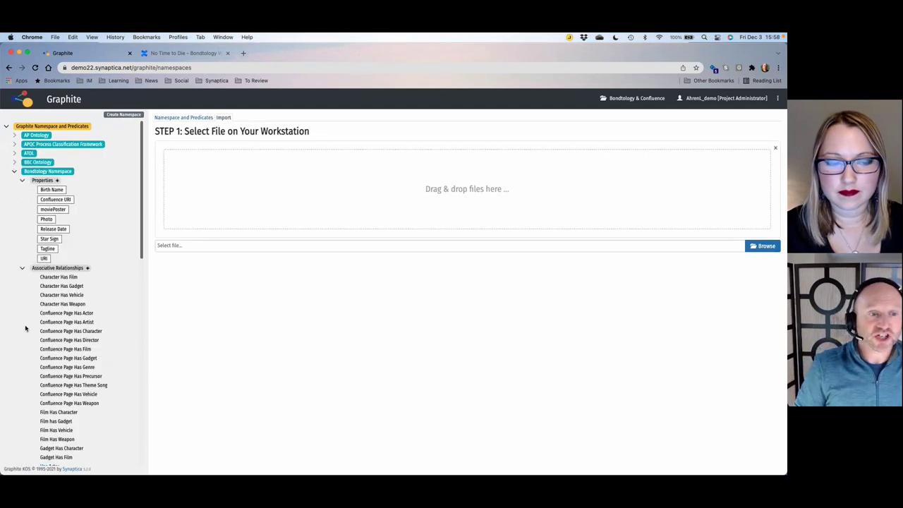
left_click(64, 278)
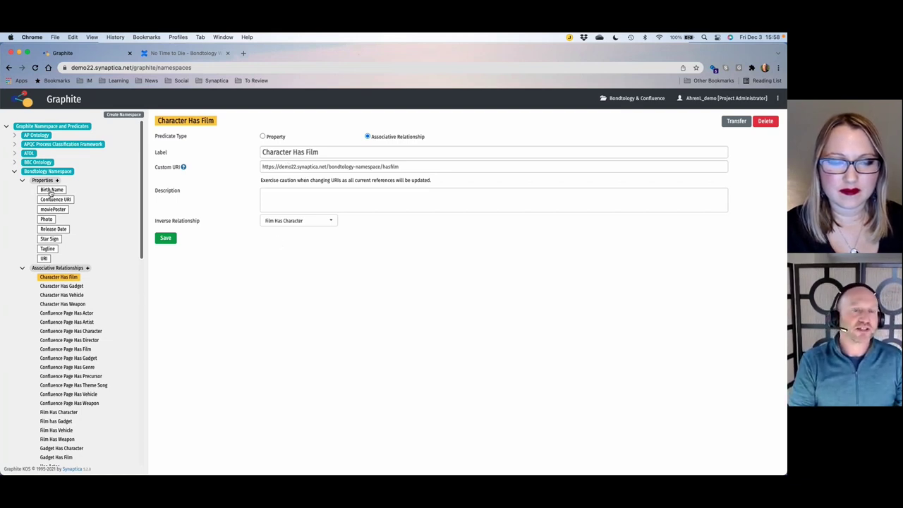
- Go back to the namespace import page and open the Characters Template
left_click(52, 128)
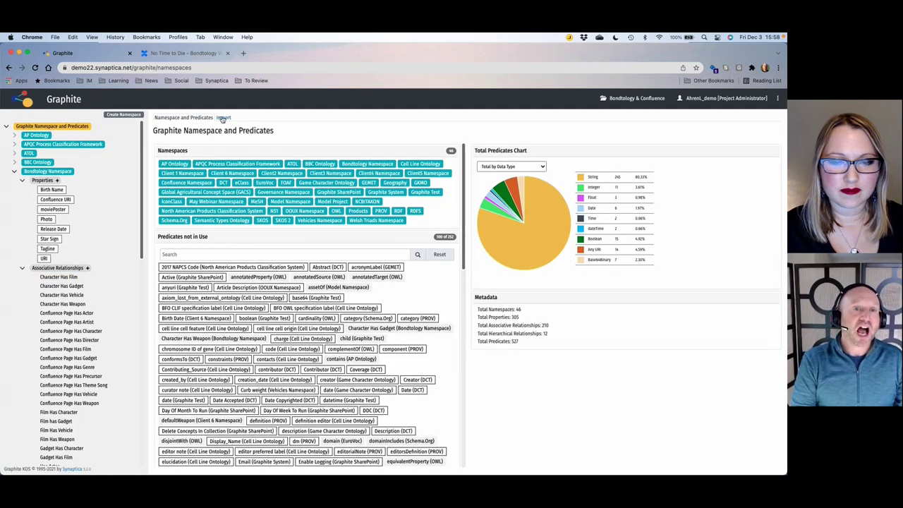
left_click(223, 118)
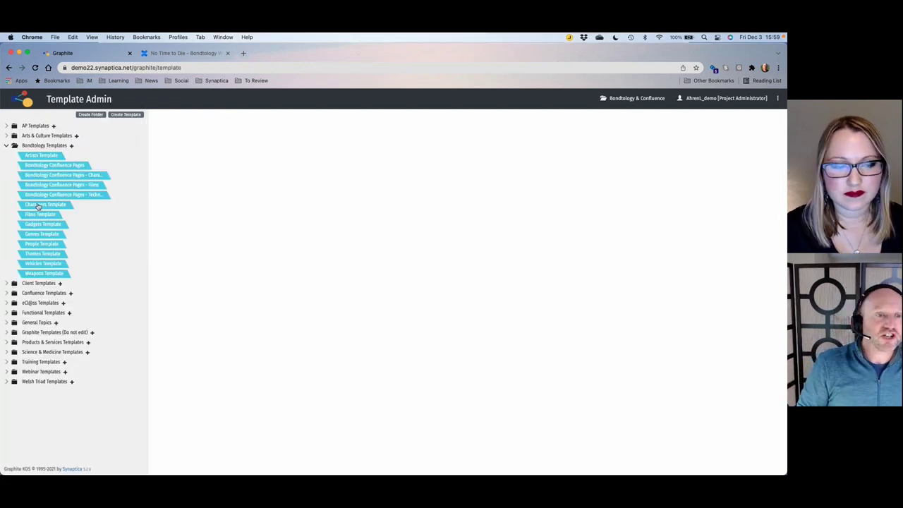
left_click(41, 205)
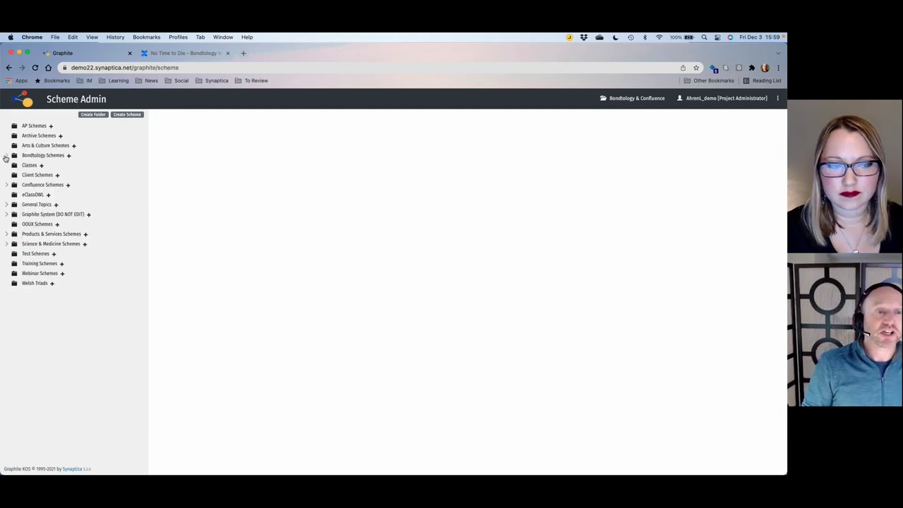
- Expand the Bondtology Schemes folder and open the Characters scheme
left_click(6, 156)
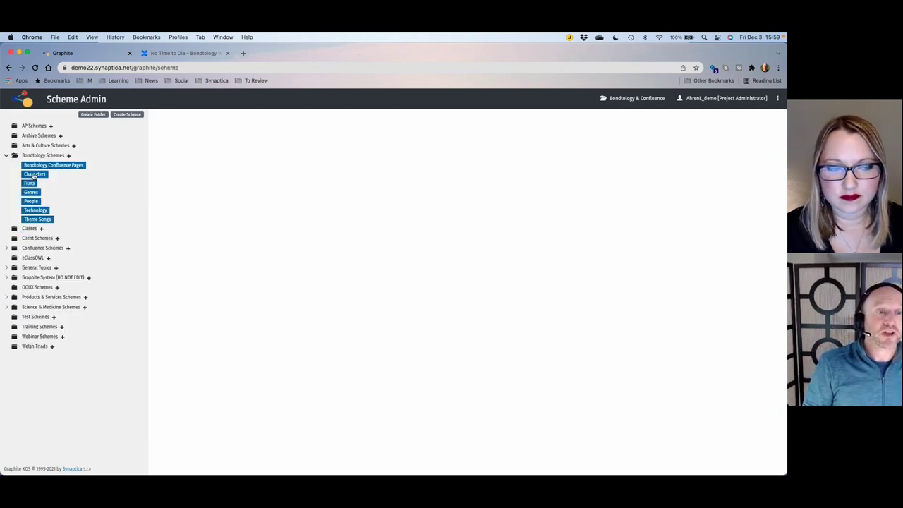
left_click(34, 173)
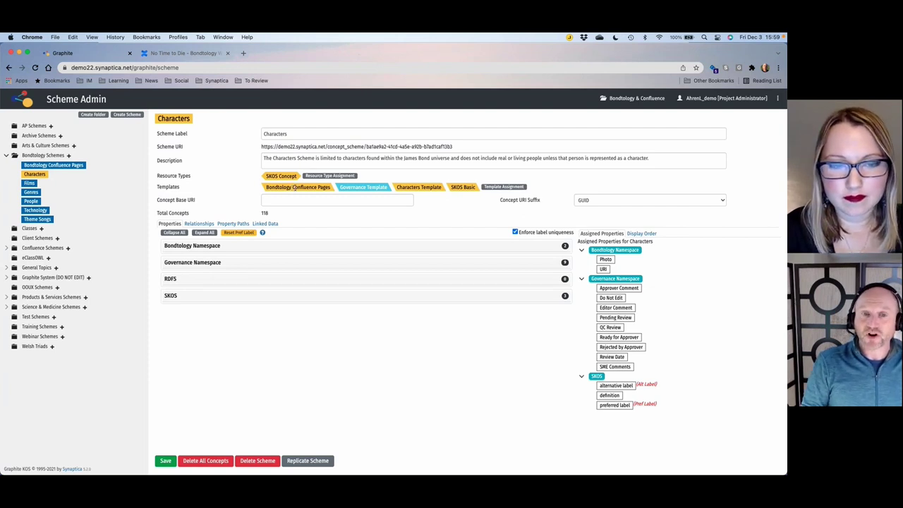
- Expand the Governance Namespace properties, scroll the Characters scheme settings, and list the admin areas
left_click(297, 262)
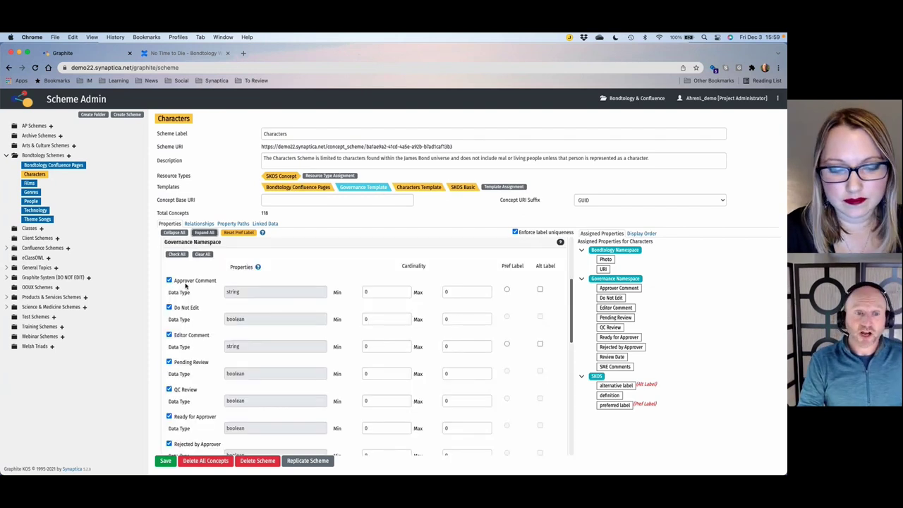
scroll(203, 346, "down", 3)
scroll(203, 345, "down", 8)
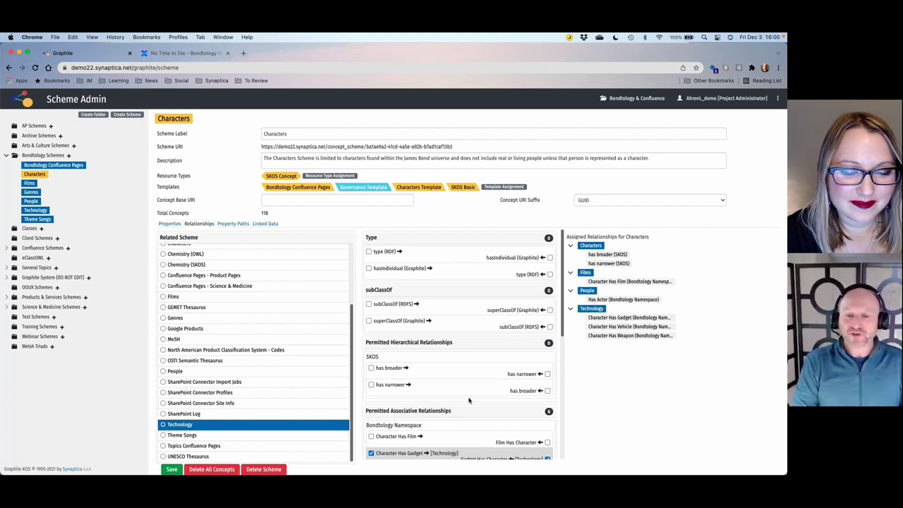
scroll(469, 401, "down", 3)
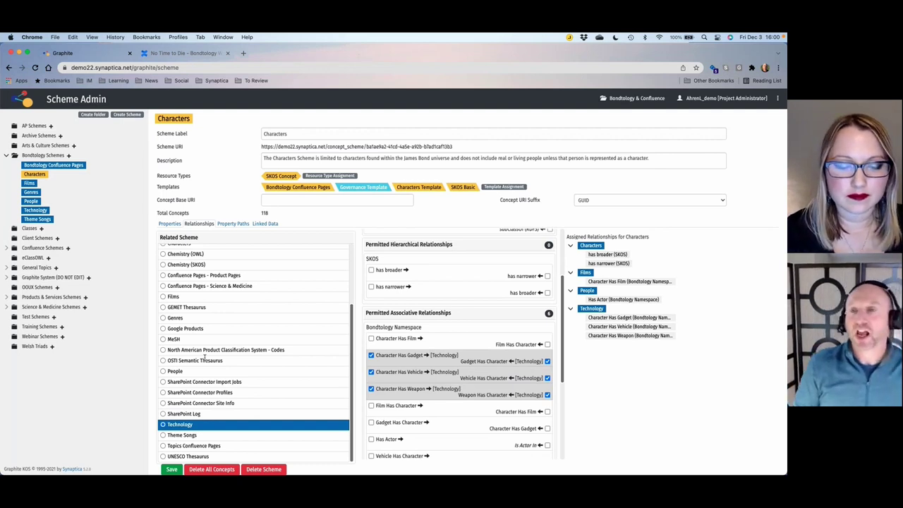
left_click(780, 99)
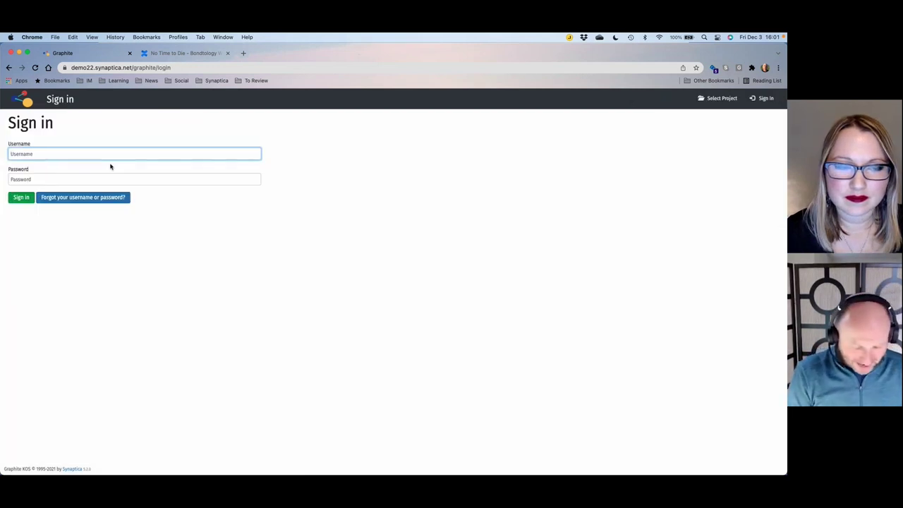
- Sign back in with the super administrator's username and password, then review the permissions page
type("Ahrenl")
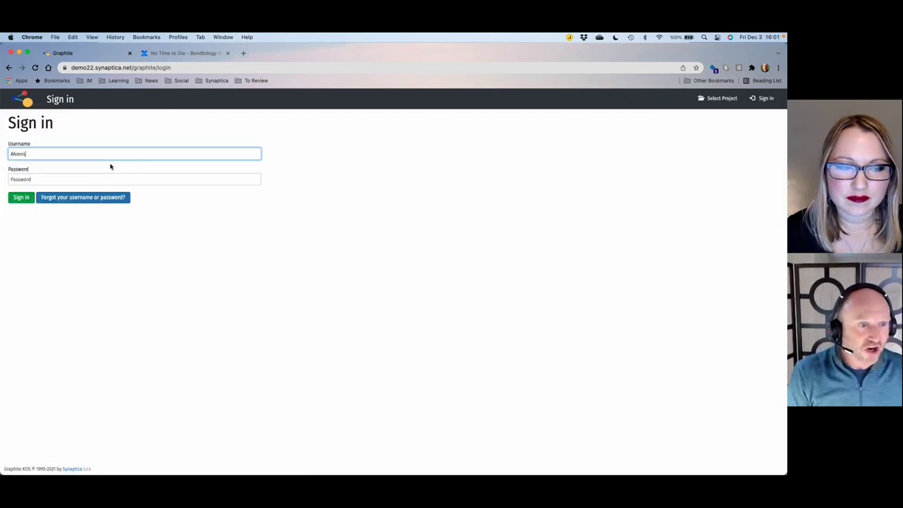
key("Tab")
type("••••••")
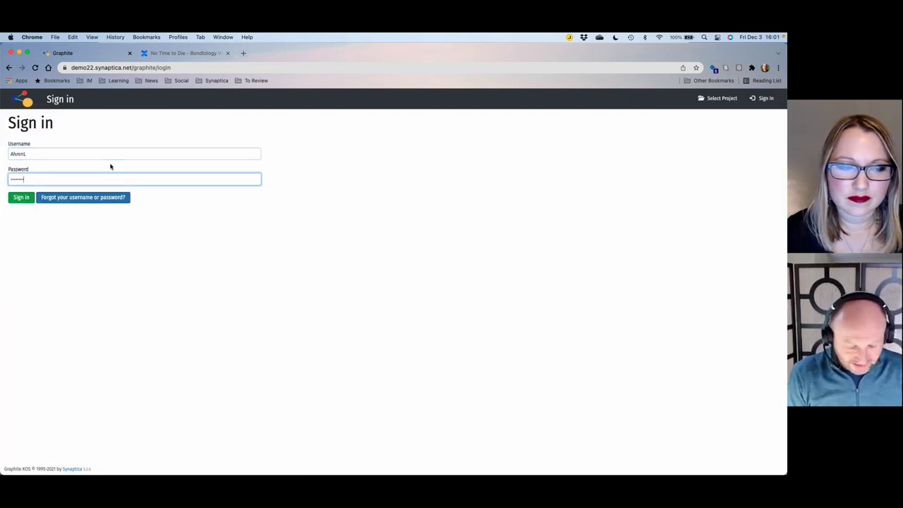
key("Return")
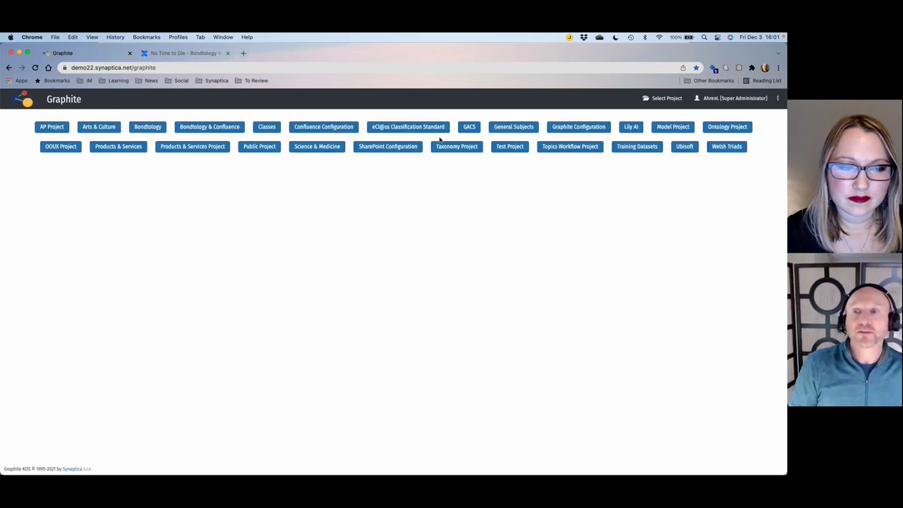
scroll(313, 302, "down", 2)
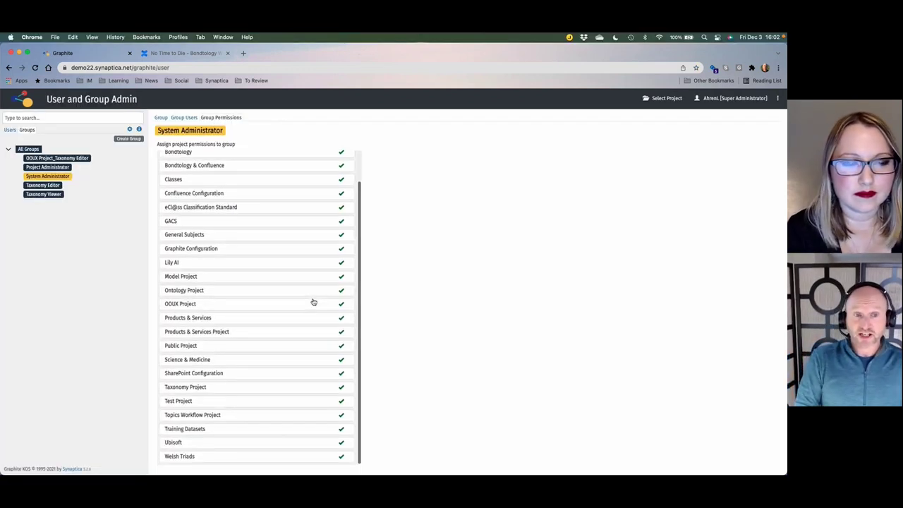
scroll(313, 302, "up", 2)
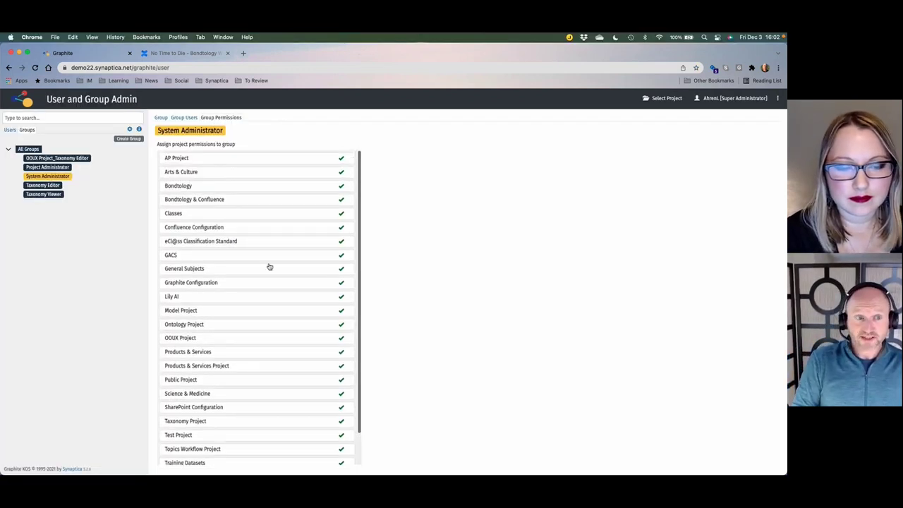
scroll(293, 335, "down", 2)
scroll(292, 334, "up", 2)
- Show the System Administrator group's permissions for Bondtology
left_click(196, 187)
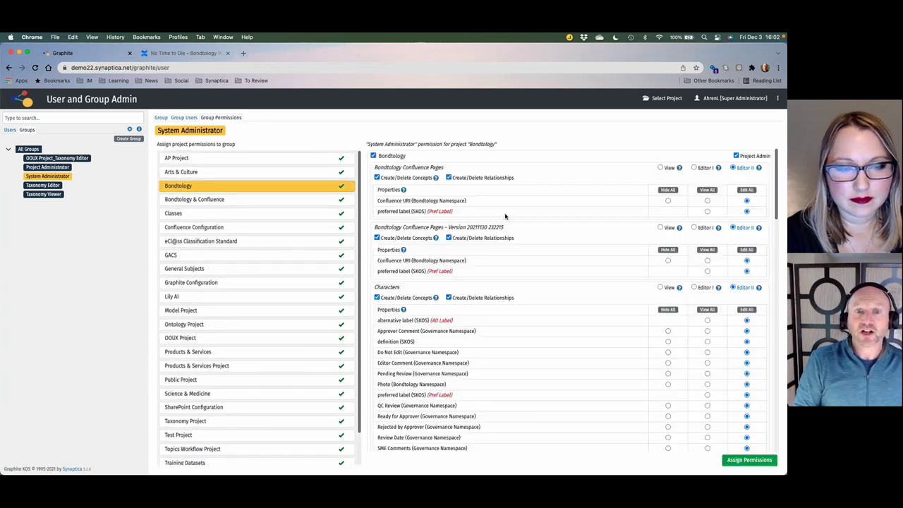